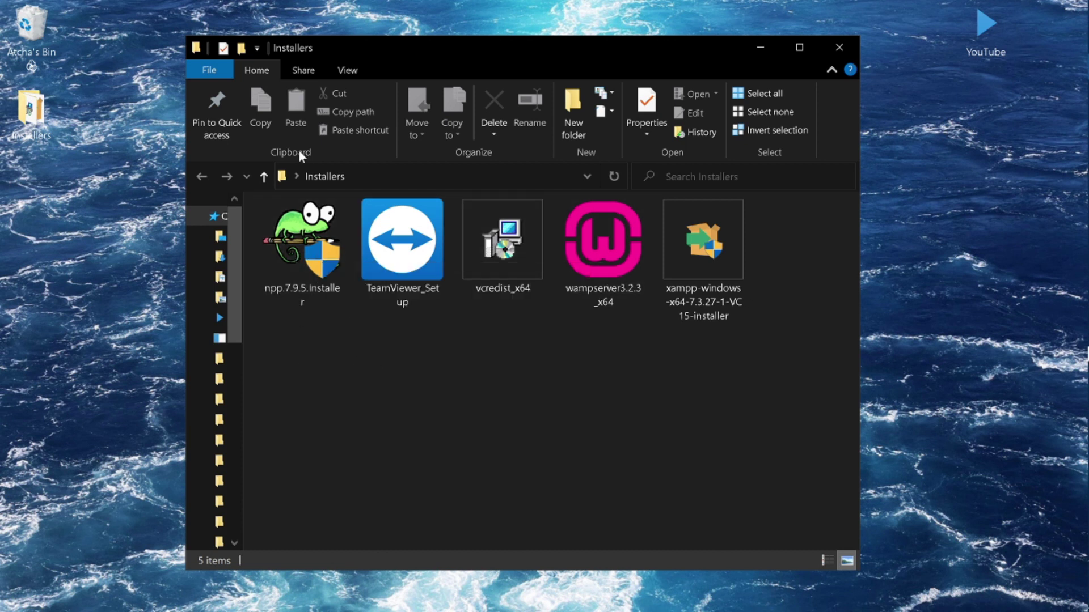
mouse_move(296, 244)
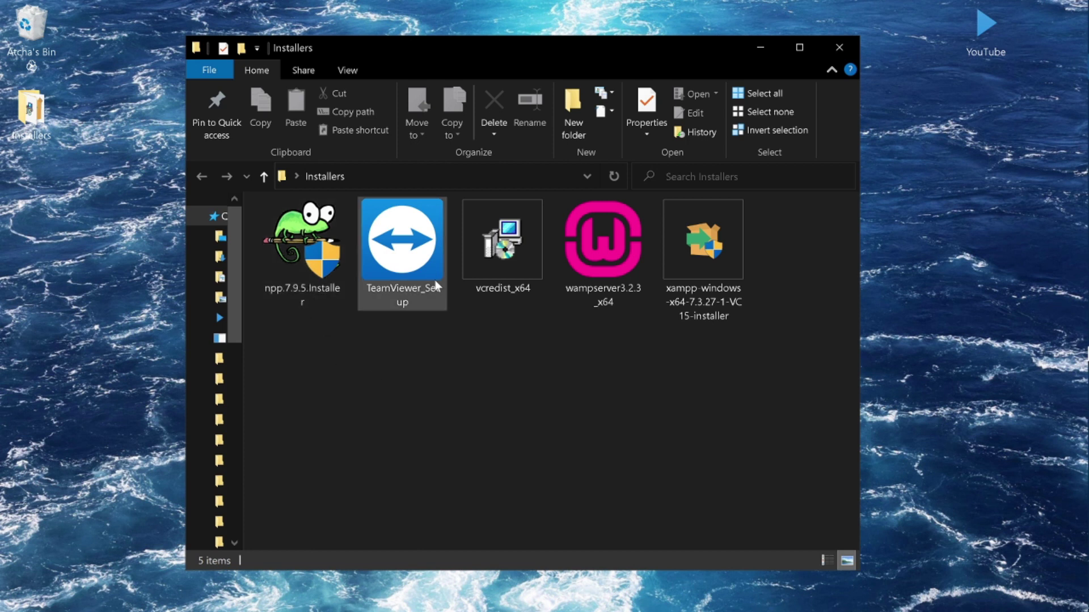
mouse_move(428, 279)
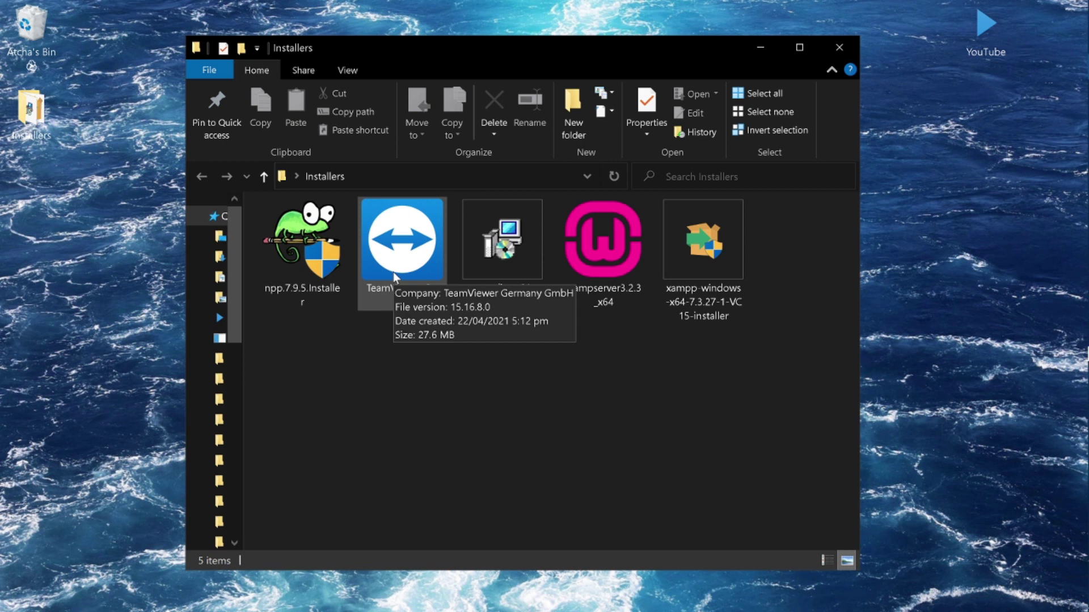
click(486, 278)
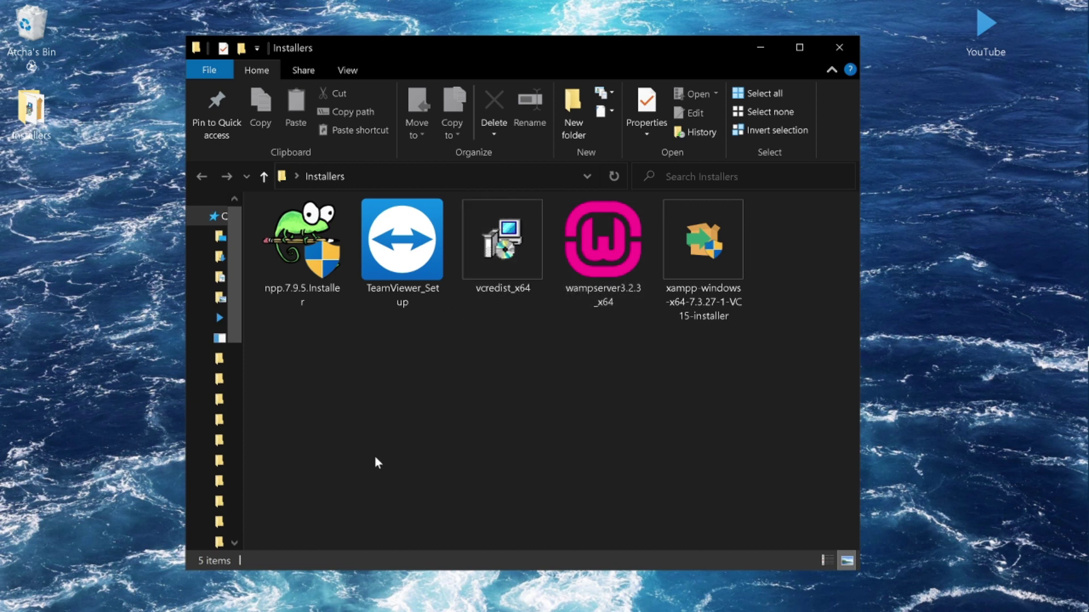
- Install TeamViewer from TeamViewer_Setup with the default installation, choosing the free version for personal use
mouse_move(391, 294)
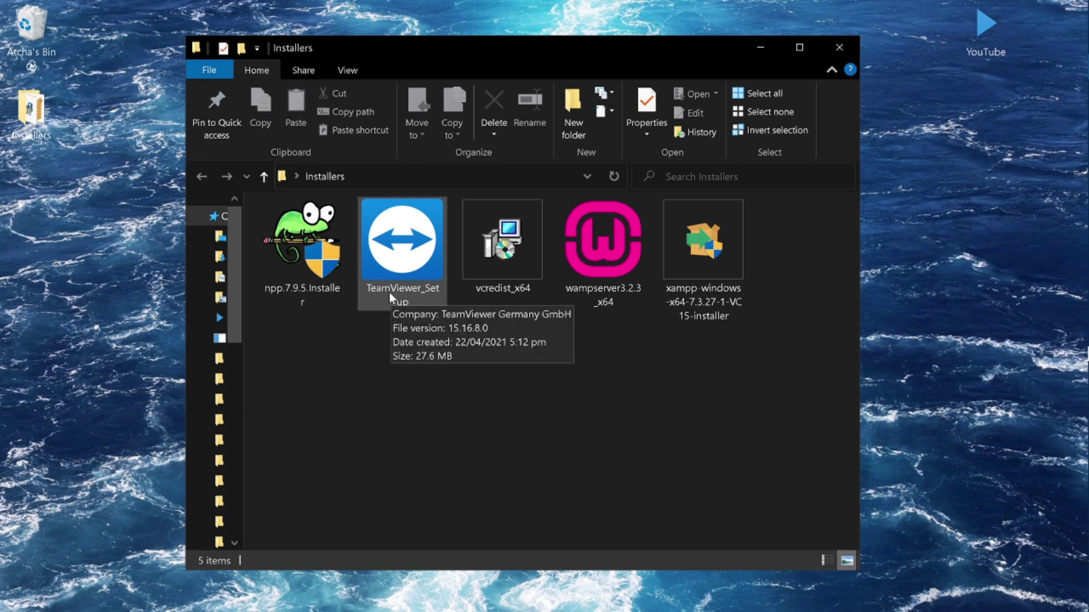
double_click(397, 262)
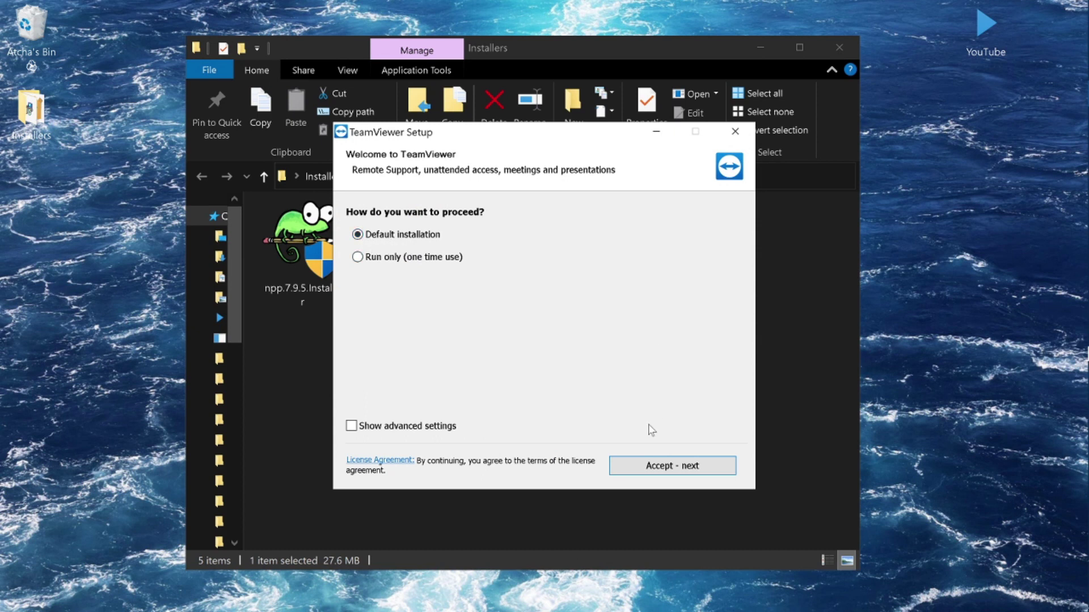
click(668, 467)
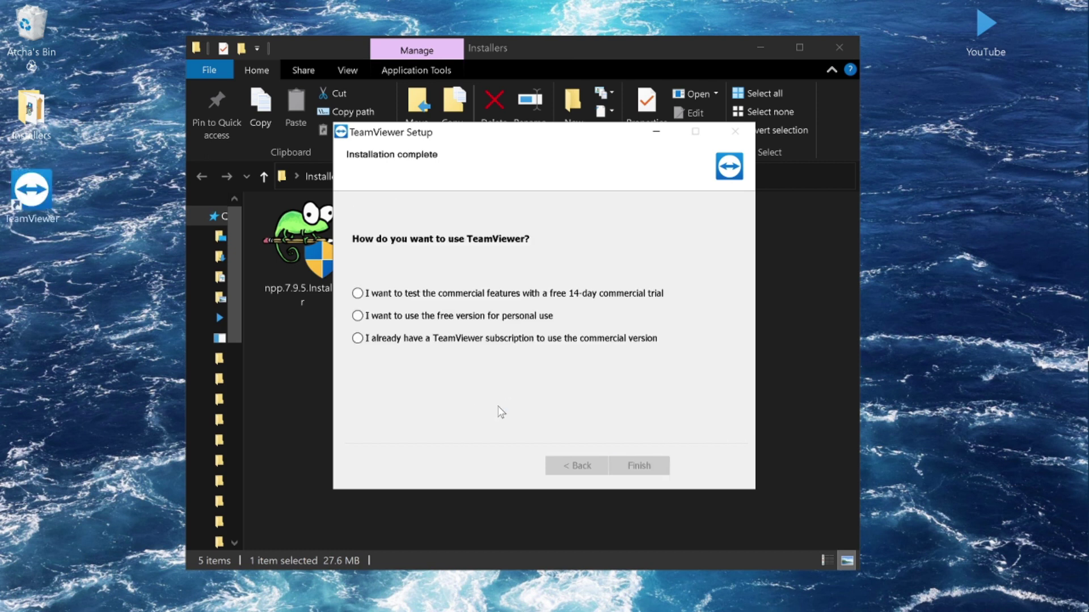
click(358, 317)
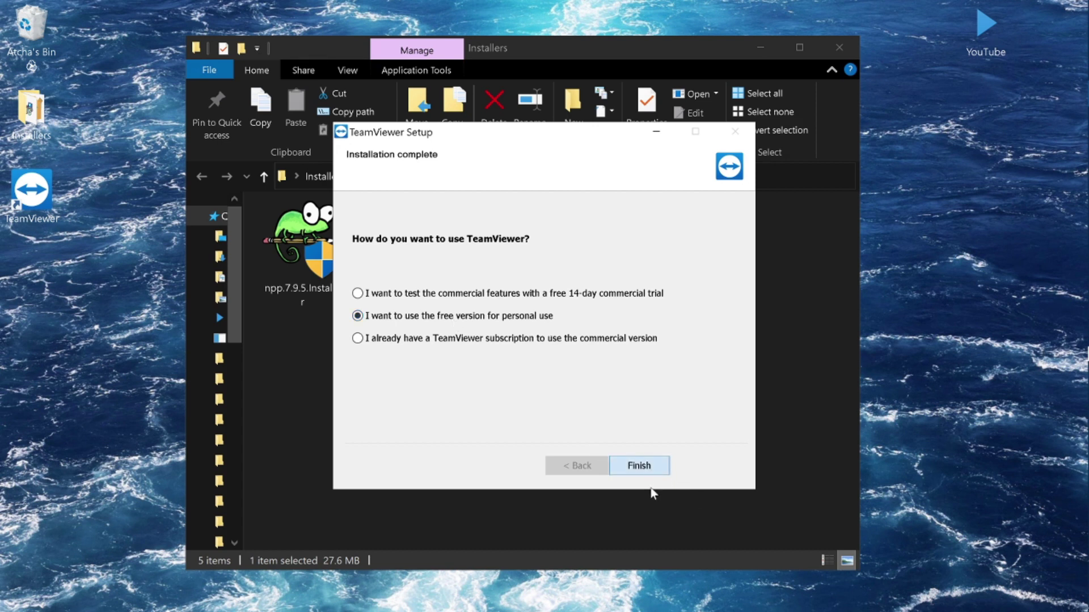
click(651, 472)
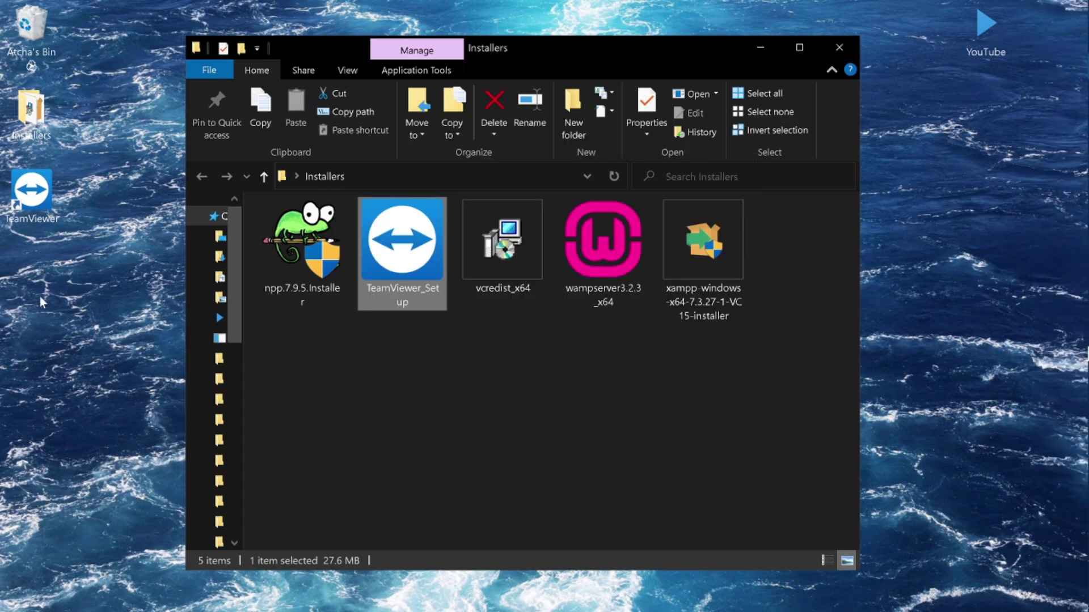
- Launch TeamViewer from the desktop, dismiss its promotional pop-up and minimize it to return to the Installers folder
double_click(48, 211)
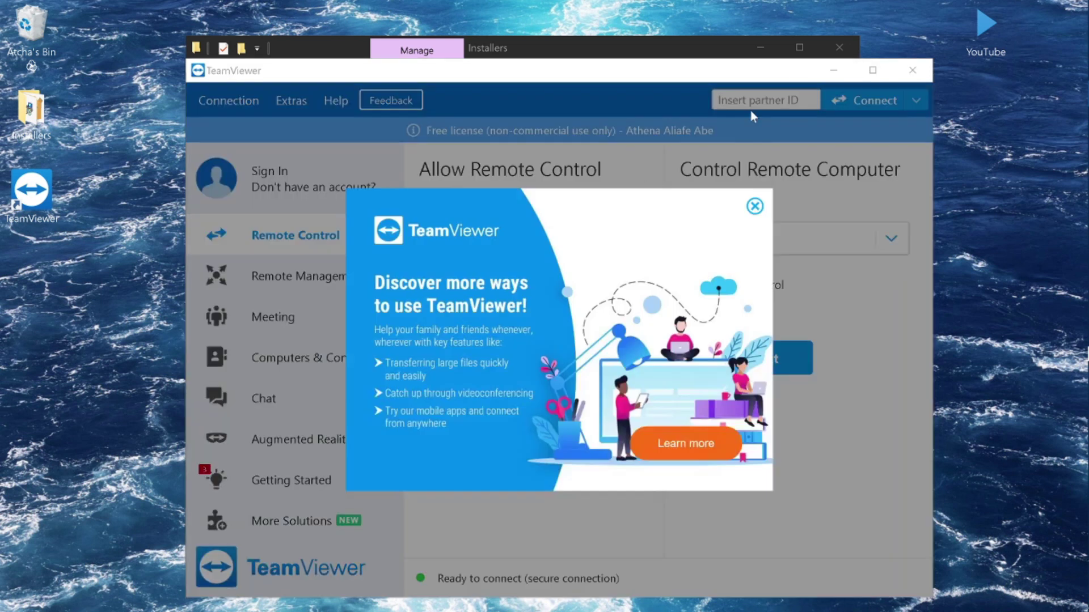
click(754, 207)
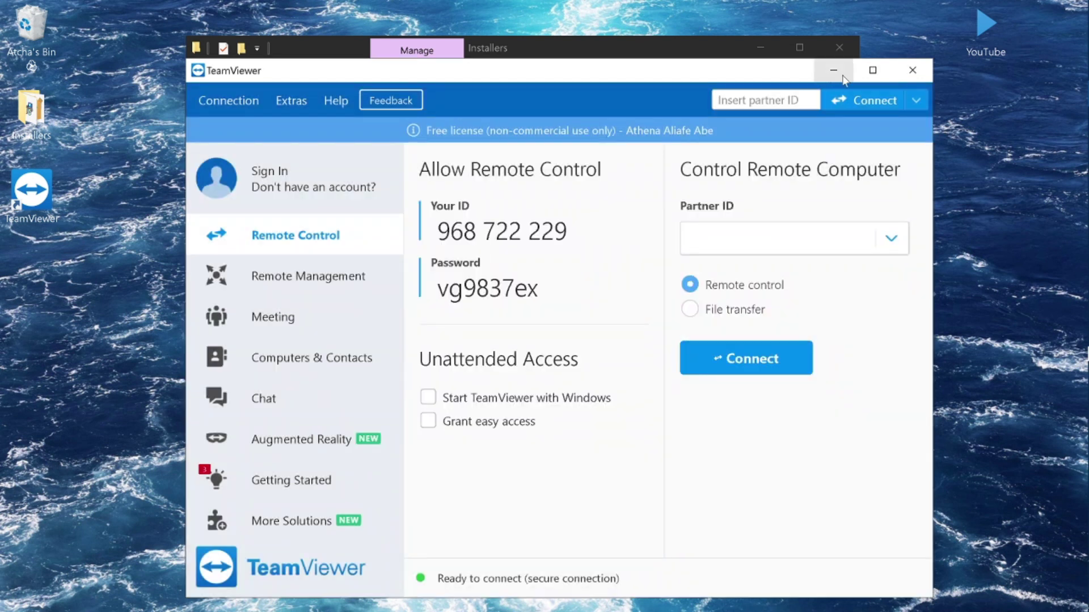
click(837, 72)
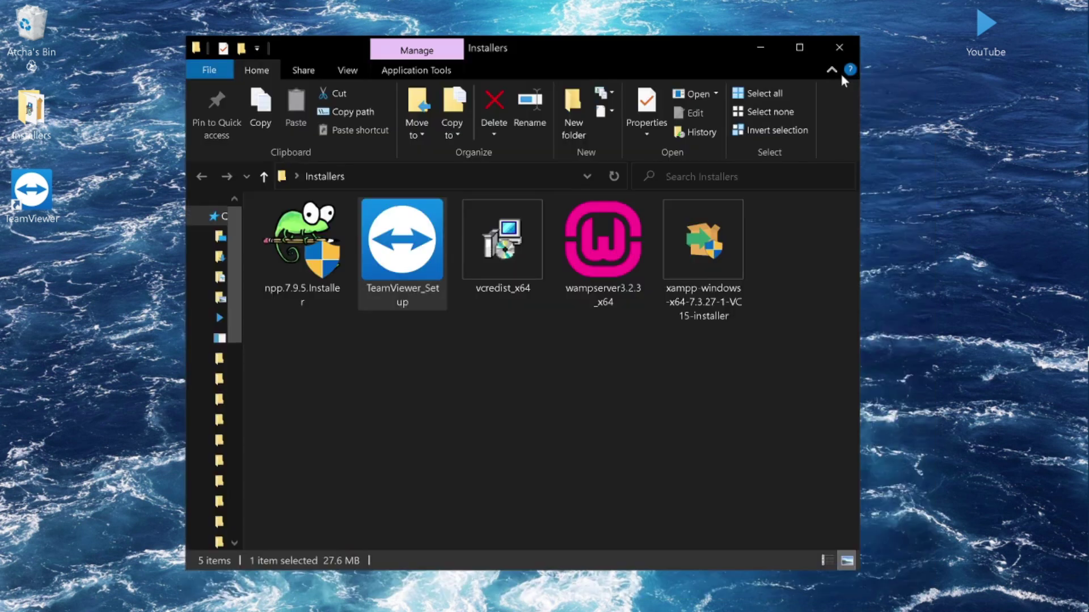
click(461, 376)
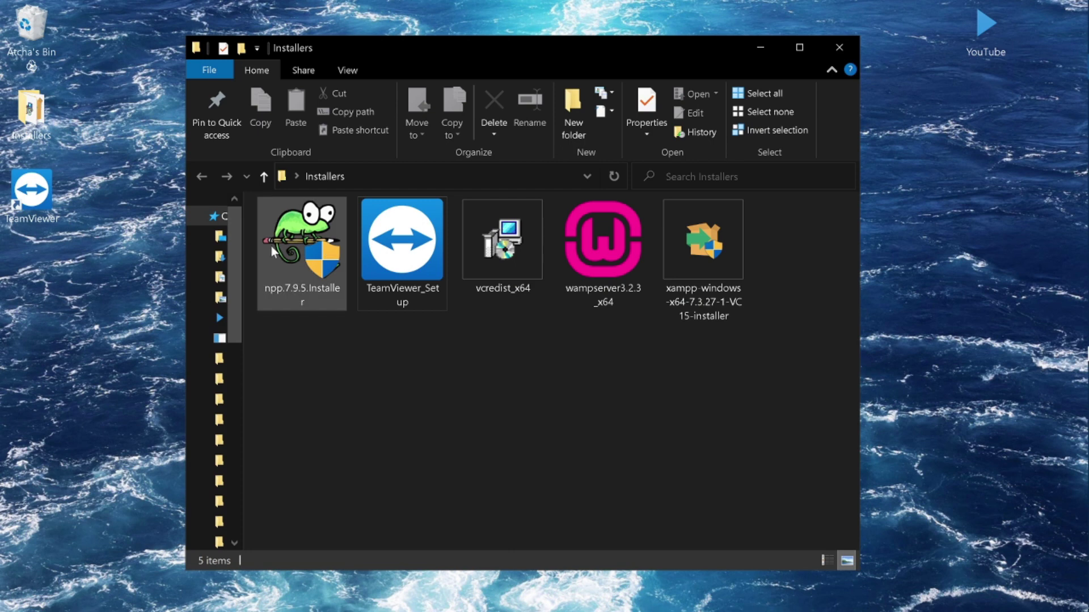
- Install Notepad++ v7.9.5 in English, accepting the license and default folder and components, and run it on finishing
double_click(327, 288)
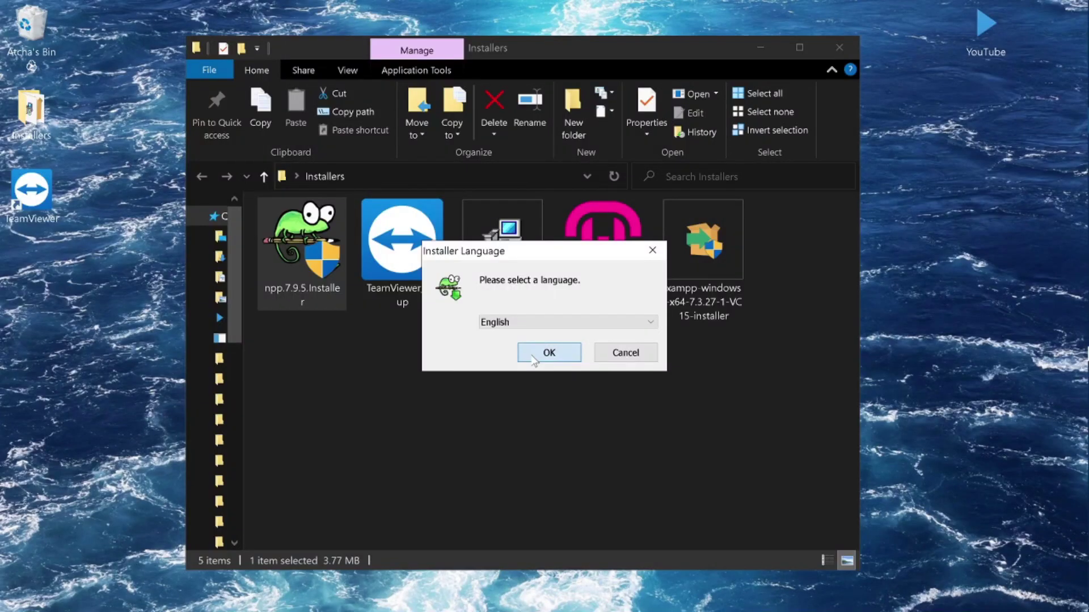
click(536, 357)
click(639, 451)
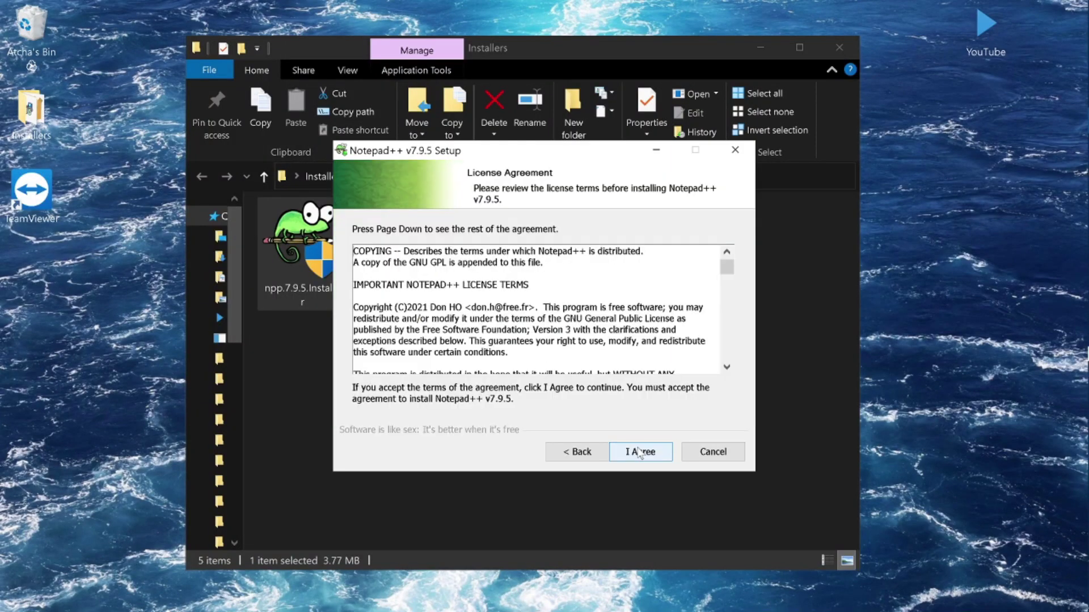
click(640, 452)
click(639, 452)
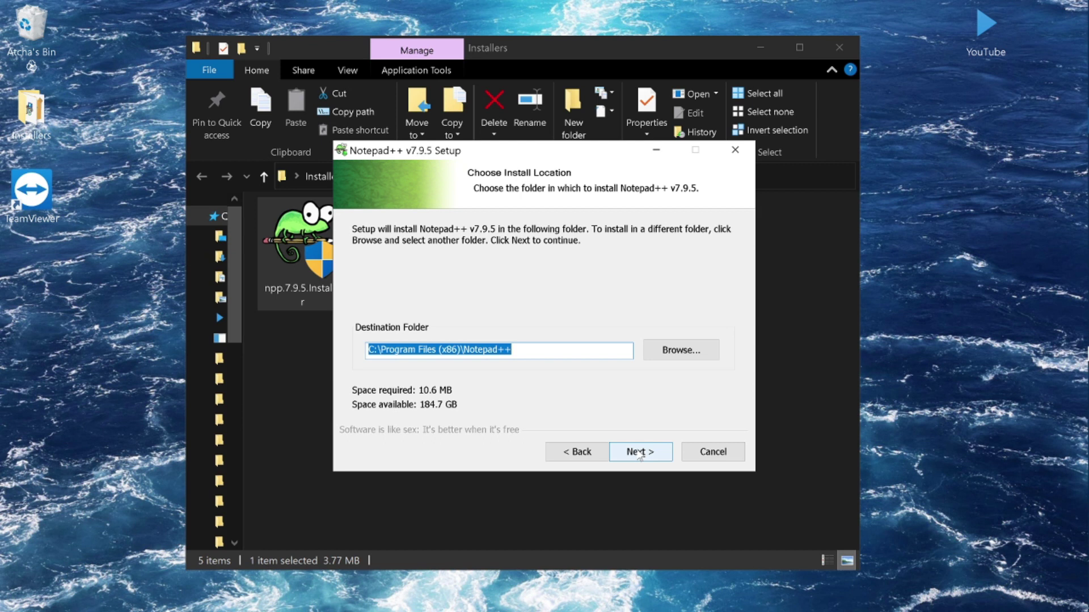
click(639, 452)
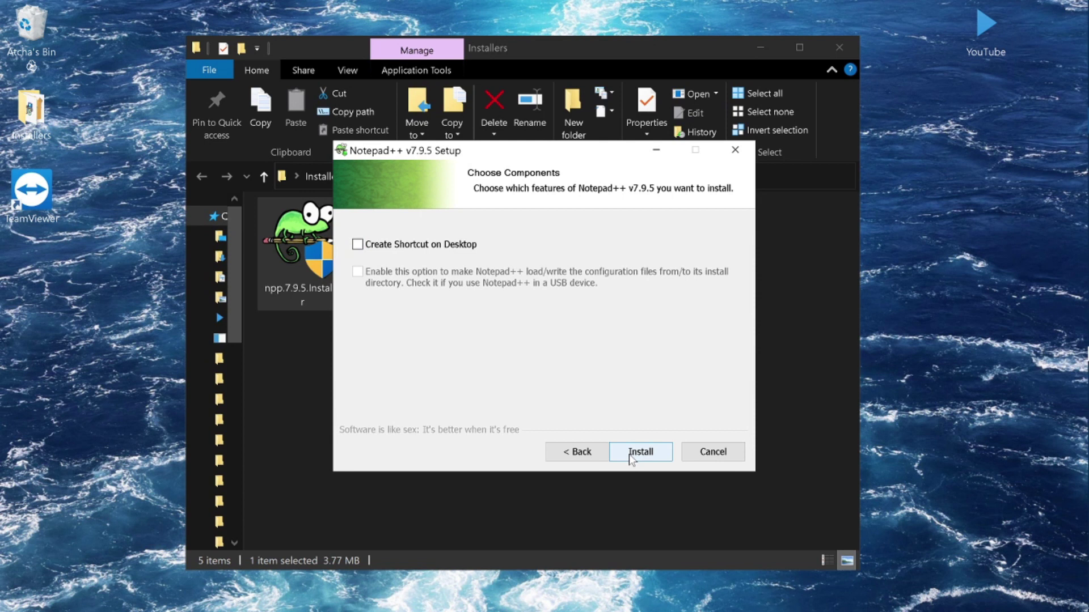
click(630, 454)
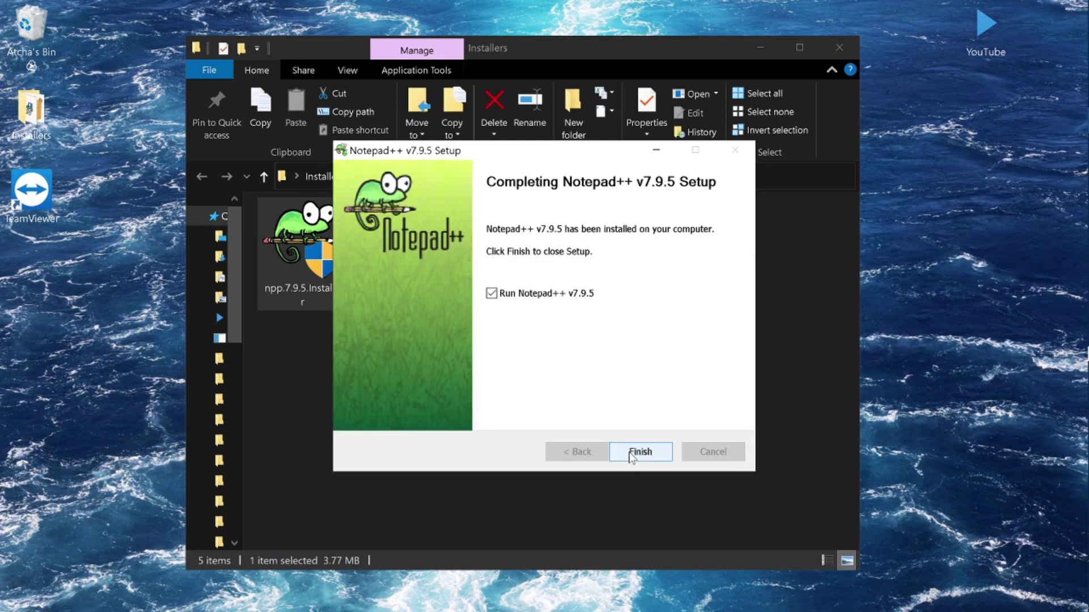
click(628, 452)
- Delete all the text in change.log
scroll(545, 329, down, 9)
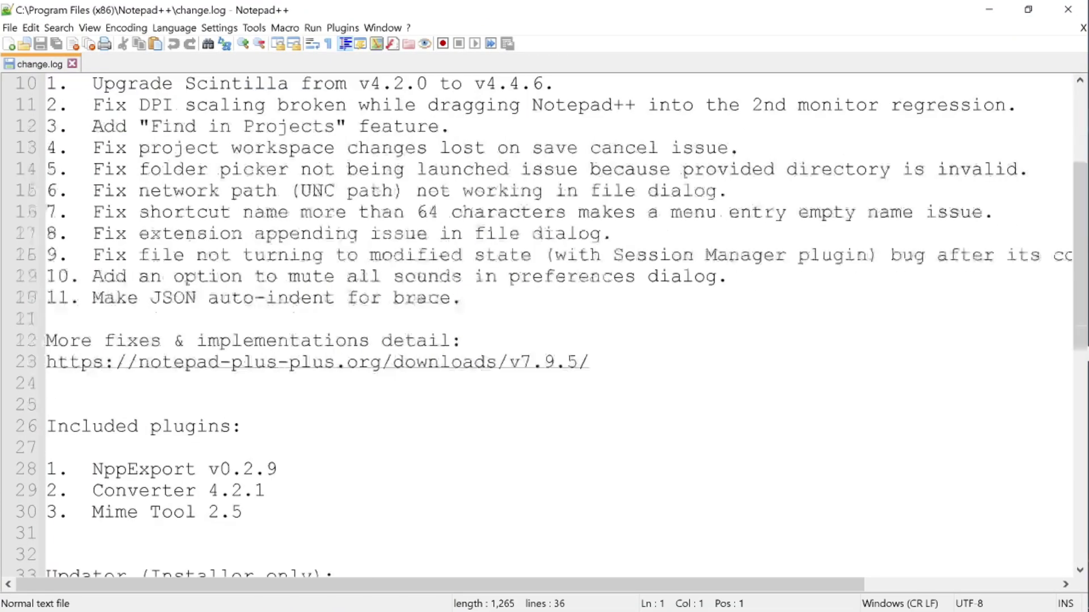
scroll(545, 329, up, 4)
key(ctrl+End)
key(shift+Up)
key(shift+Up)
key(shift+Up)
key(shift+Up)
key(shift+Up)
key(shift+Up)
key(shift+Up)
key(shift+Up)
key(shift+Up)
key(shift+Up)
key(shift+Up)
key(shift+Up)
key(shift+Up)
key(shift+Up)
key(shift+Up)
key(shift+Up)
key(shift+Up)
key(shift+Up)
key(shift+Up)
key(shift+Up)
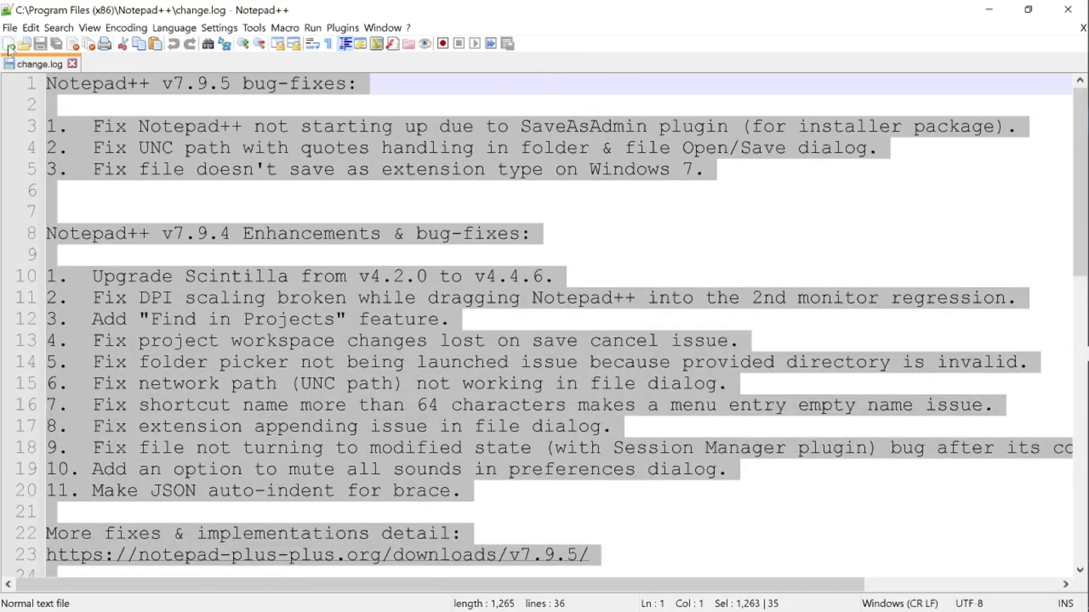
key(Delete)
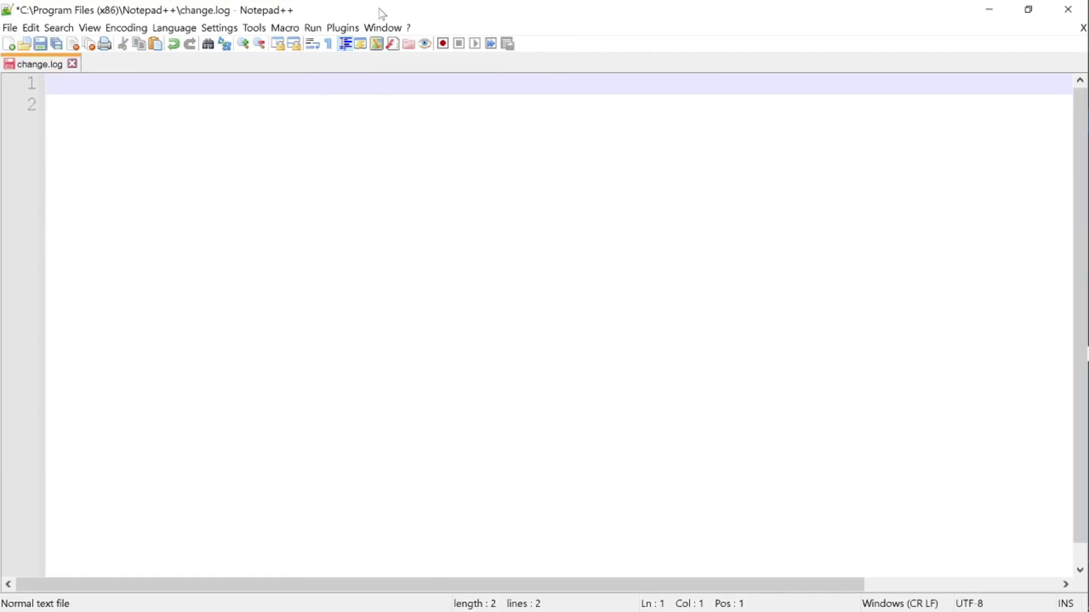
- Close change.log without saving it and exit Notepad++
click(73, 65)
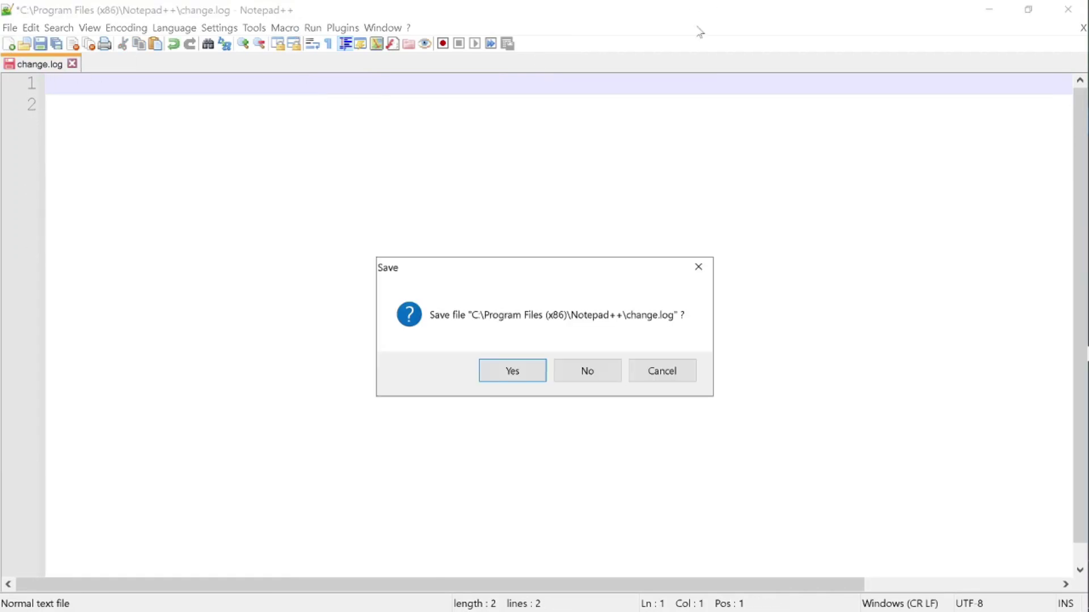
click(584, 370)
click(1068, 9)
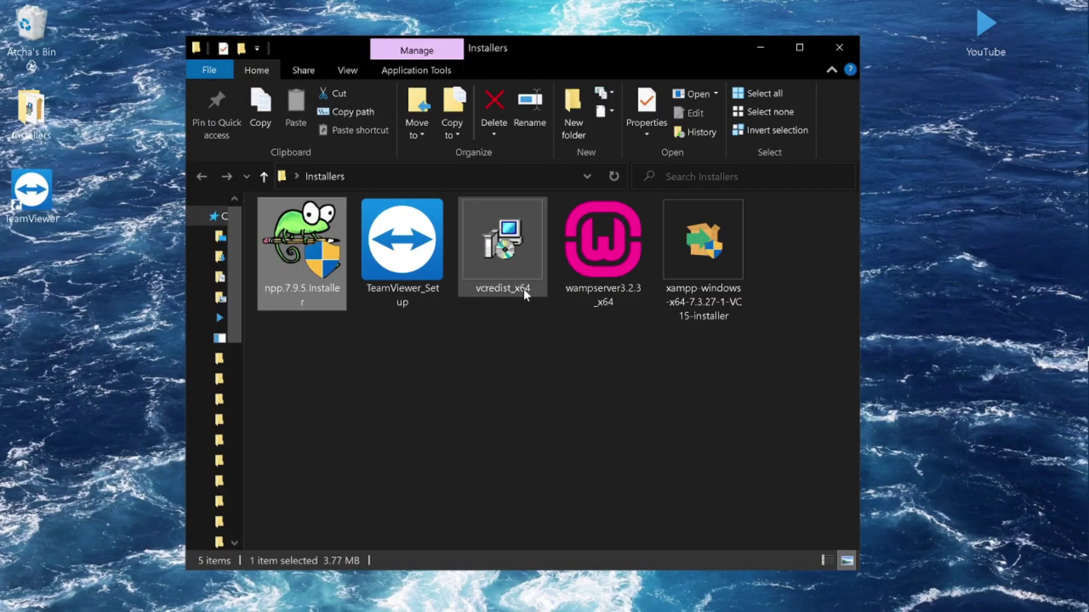
- Install the Microsoft Visual C++ 2012 Redistributable (x64) from vcredist_x64, agreeing to the license terms, and close its setup
mouse_move(495, 258)
click(465, 338)
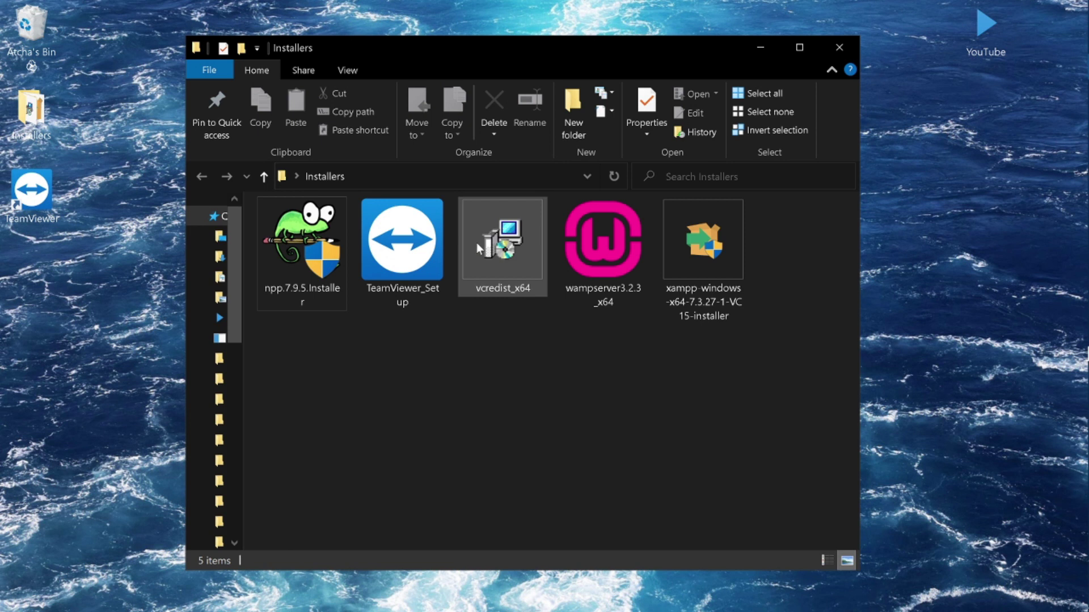
mouse_move(476, 242)
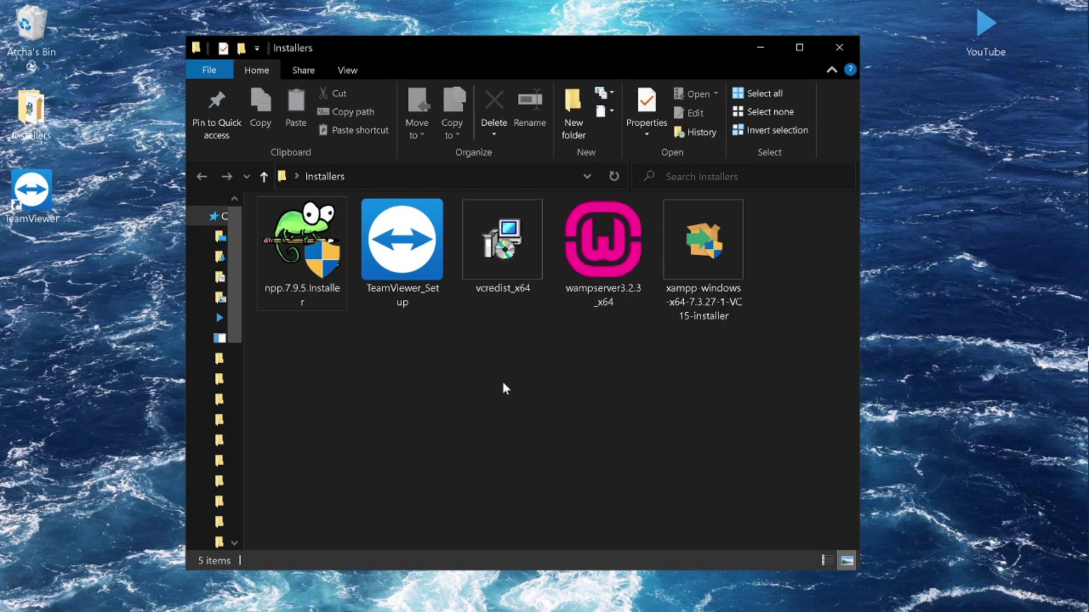
double_click(513, 267)
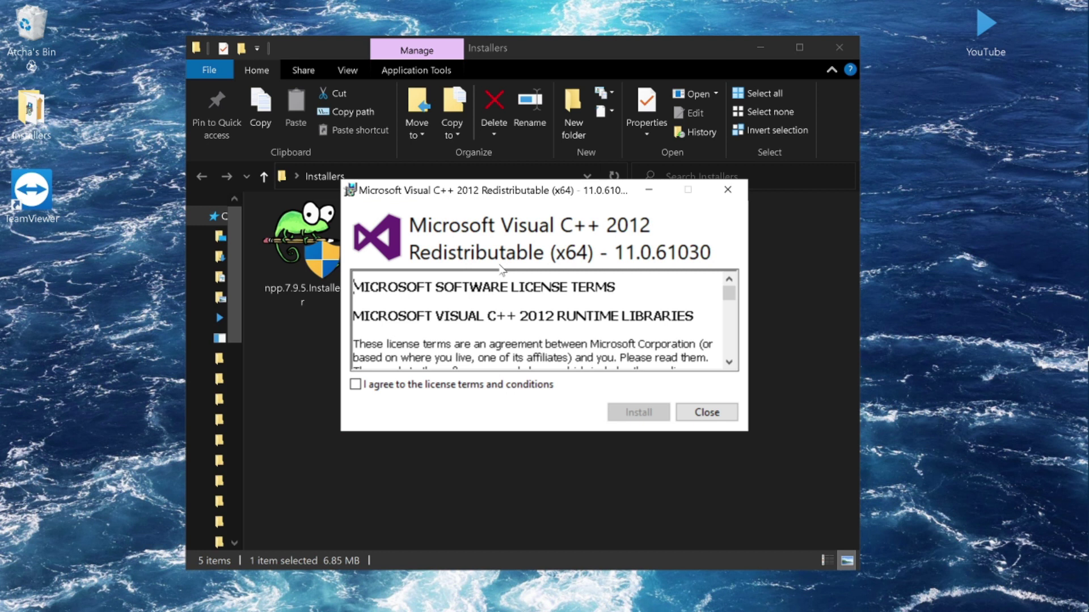
click(357, 386)
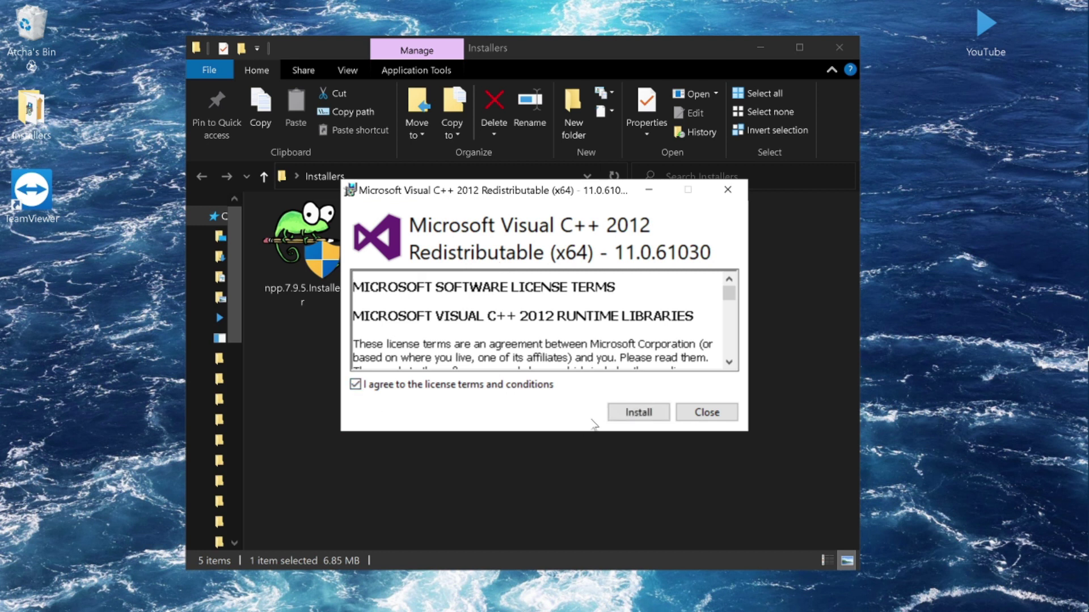
click(638, 413)
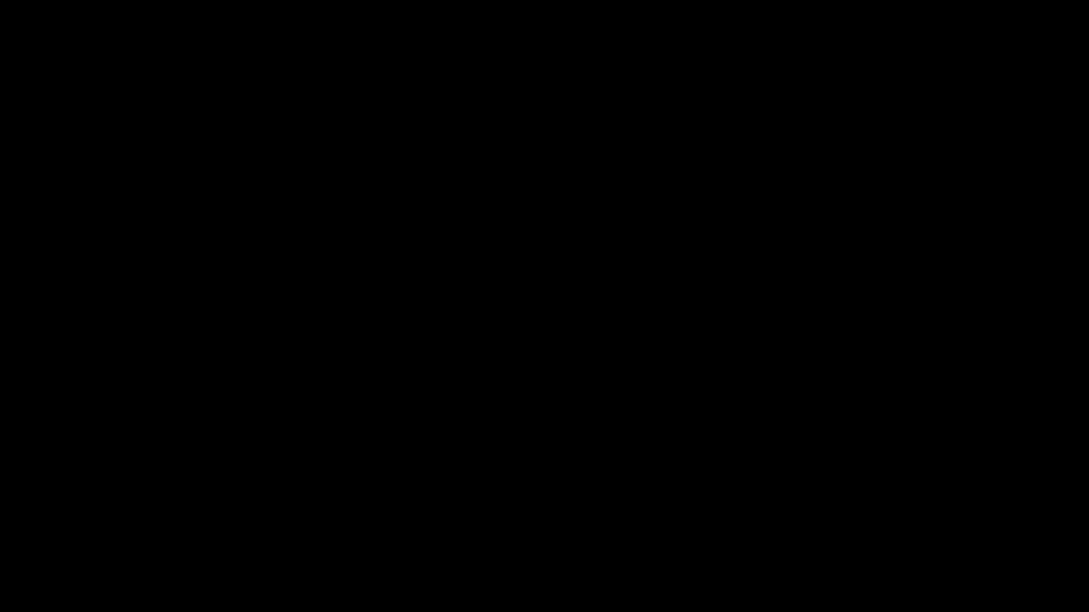
click(476, 428)
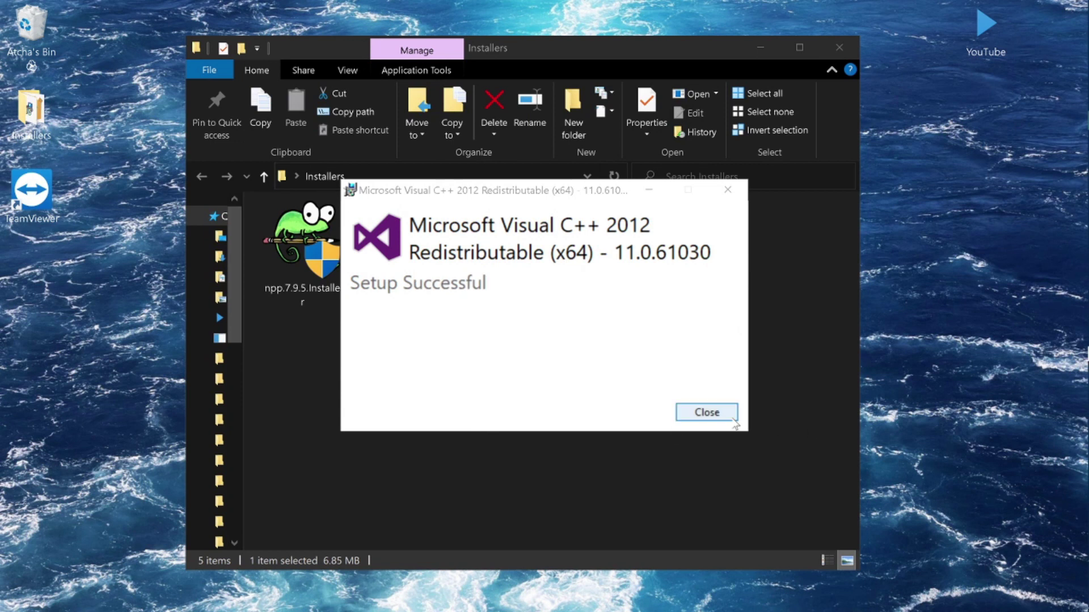
click(732, 417)
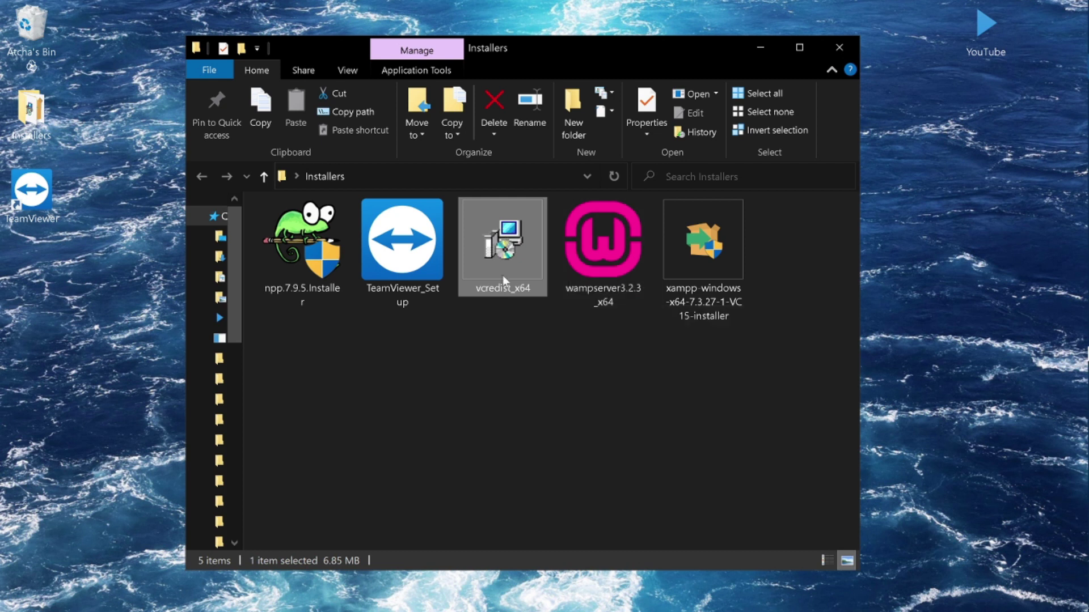
- Launch the wampserver3.2.3_x64 installer with English as the setup language
double_click(598, 254)
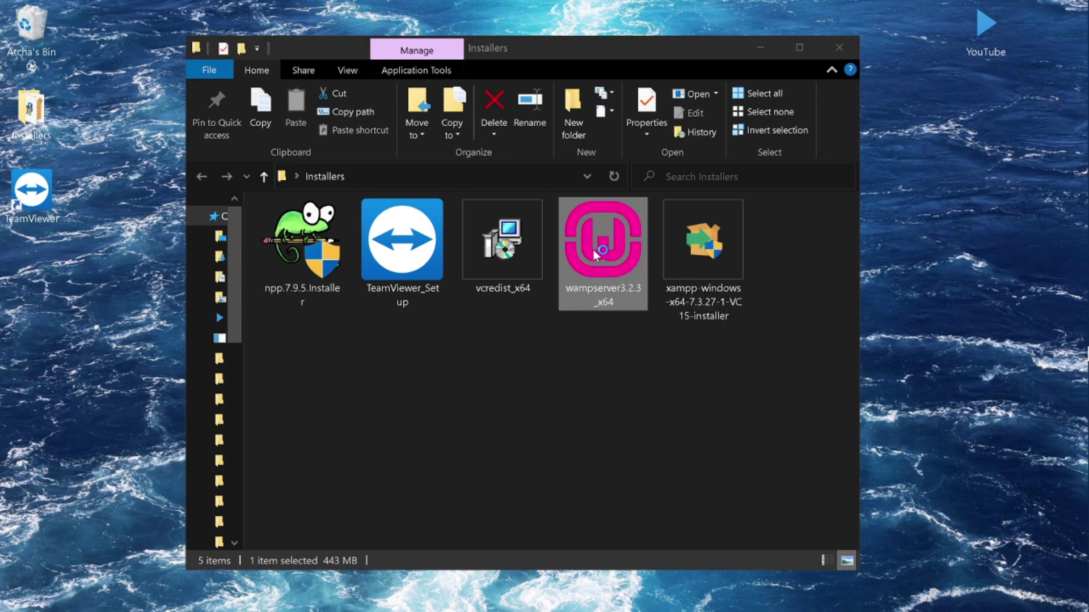
click(613, 352)
mouse_move(1086, 368)
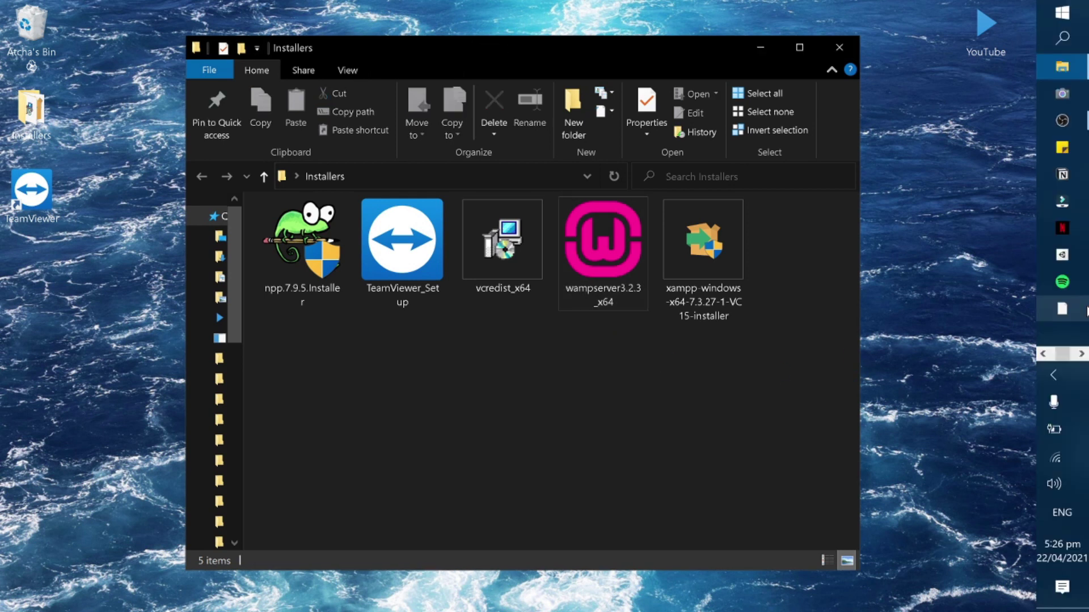
double_click(592, 221)
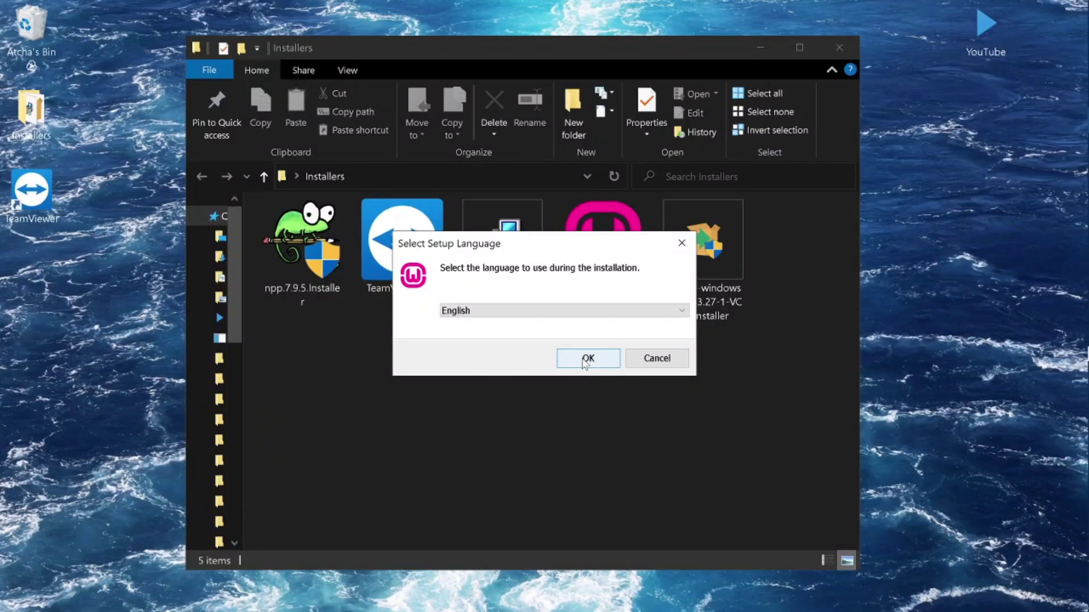
click(581, 356)
- Accept the Wampserver64 3.2.3 license agreement and advance the setup to component selection
click(368, 431)
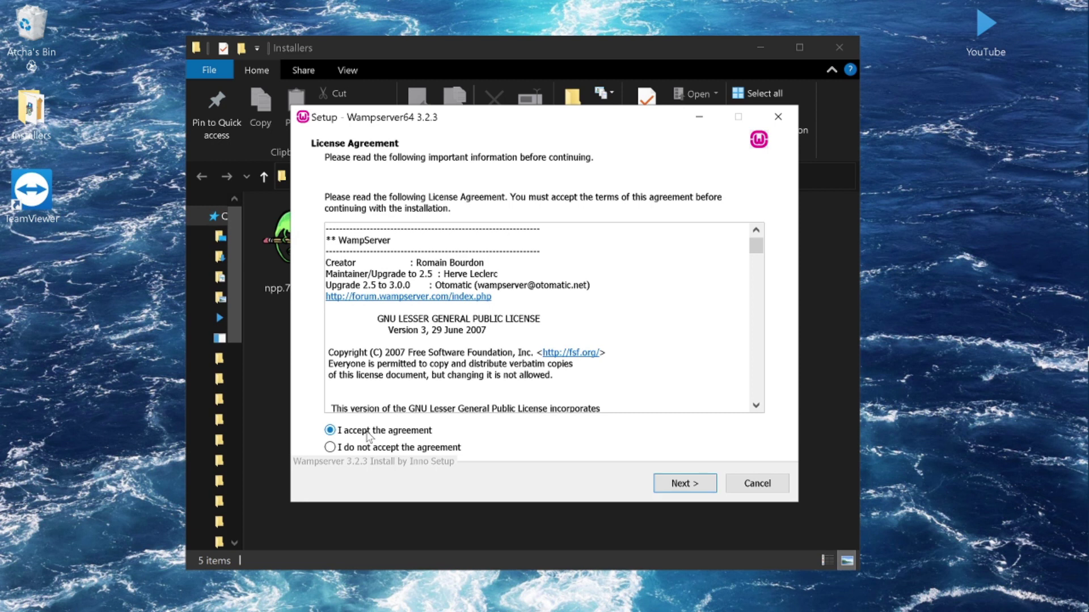
click(708, 489)
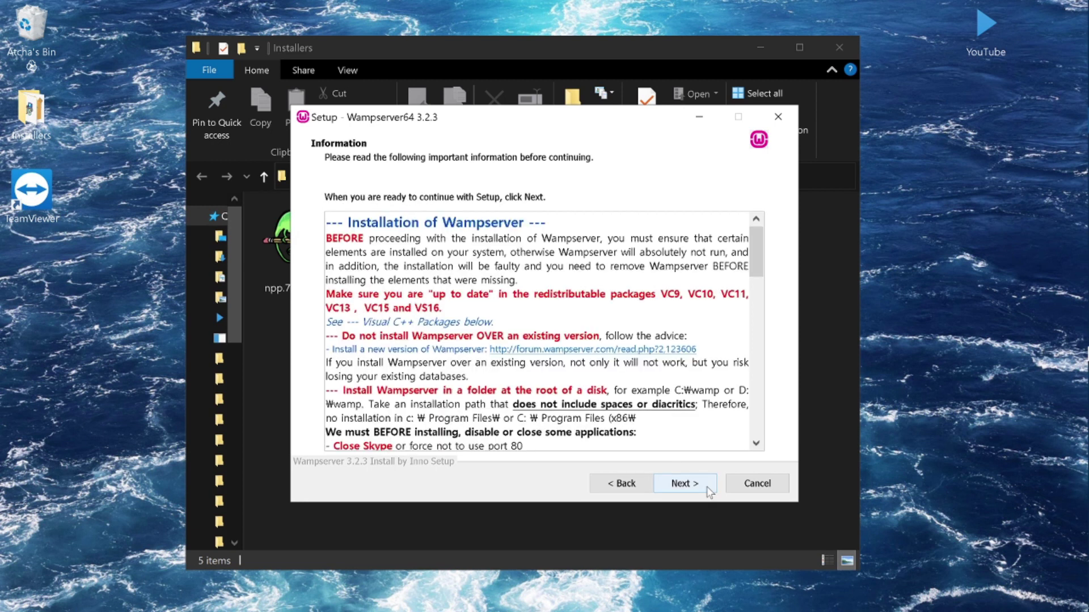
click(708, 488)
click(708, 489)
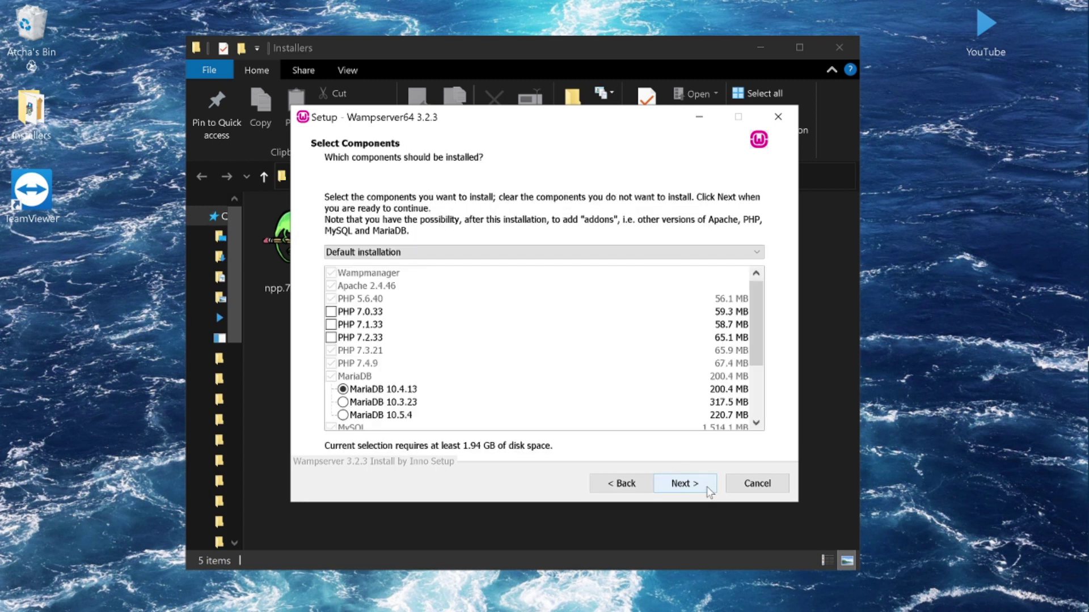
- Keep the default components and the Wampserver64 Start Menu folder, and start the Wampserver installation
click(708, 489)
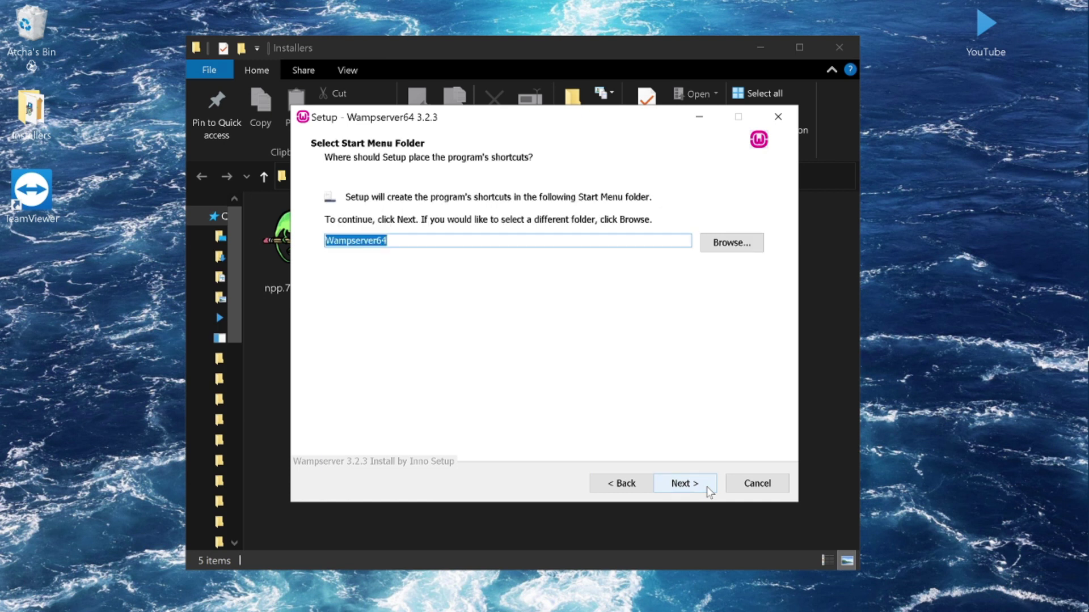
click(707, 489)
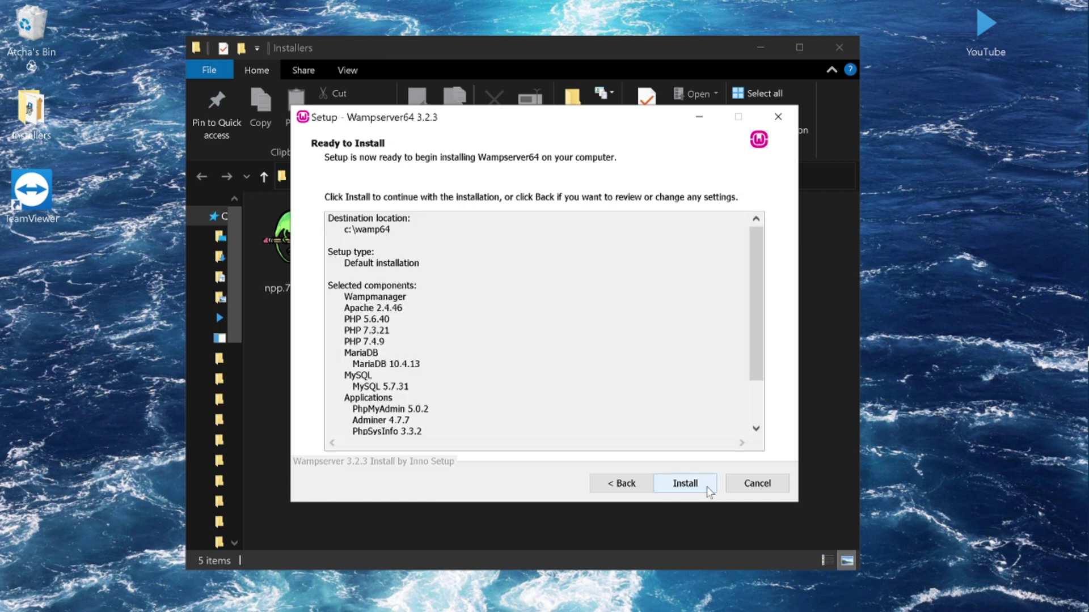
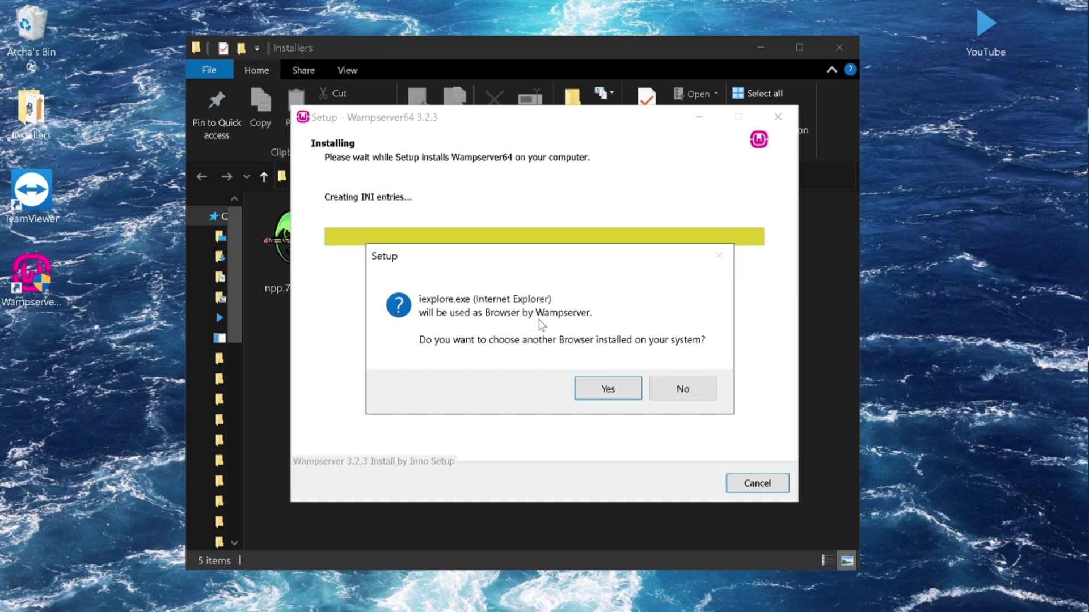
- Choose msedge from Program Files (x86)\Microsoft\Edge\Application as the browser used by Wampserver instead of Internet Explorer
click(606, 390)
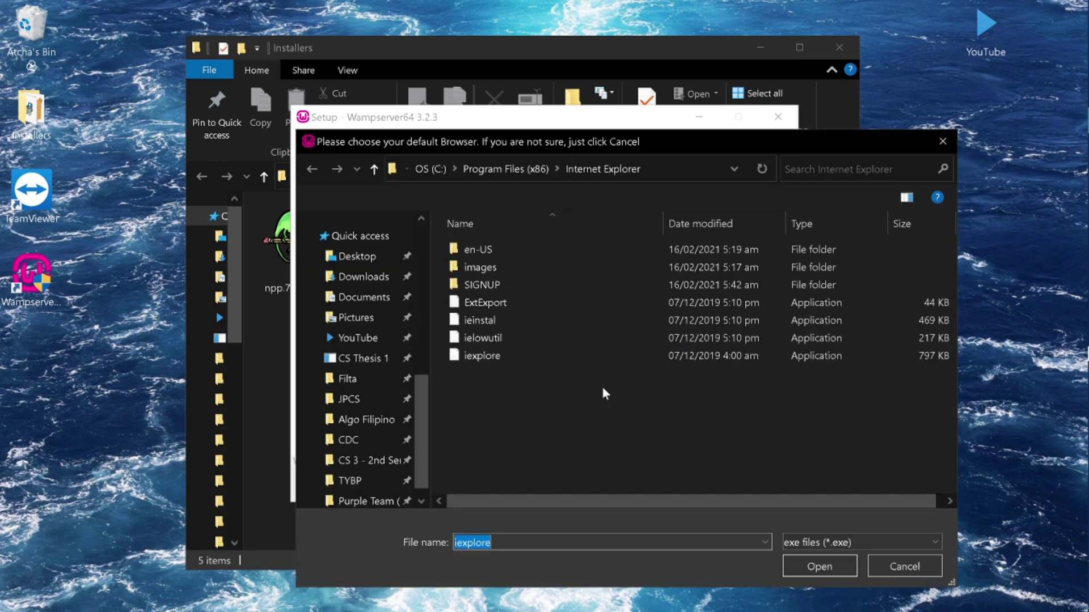
click(505, 166)
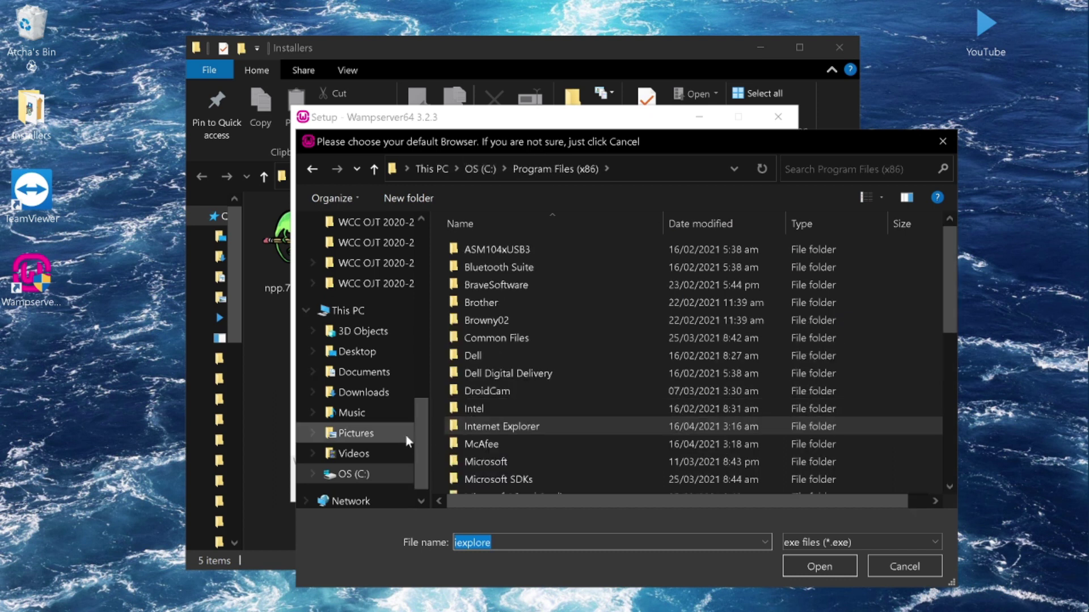
scroll(491, 441, down, 3)
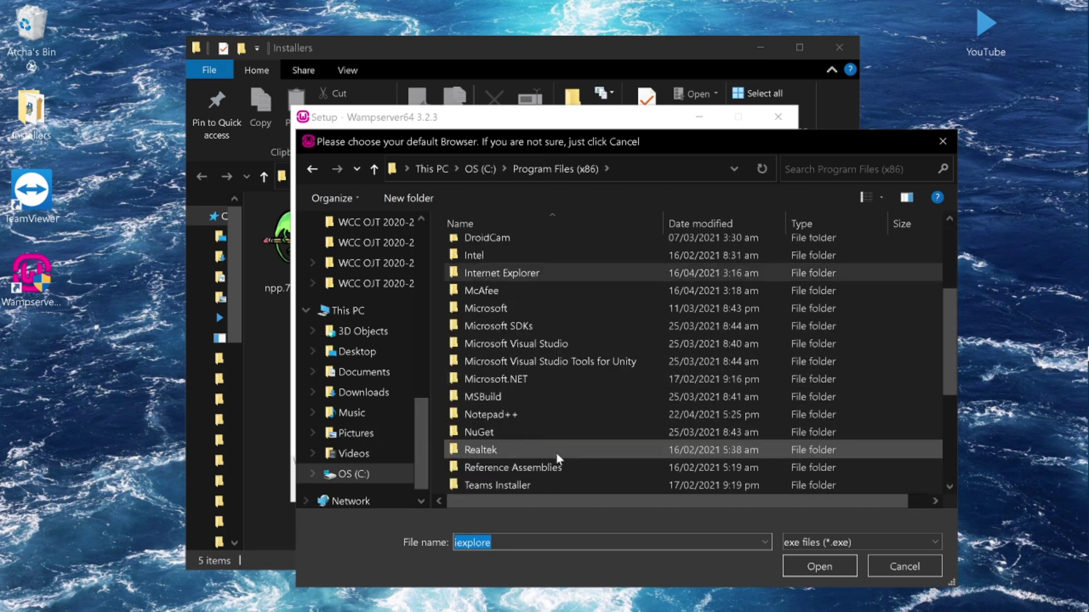
double_click(478, 308)
double_click(479, 252)
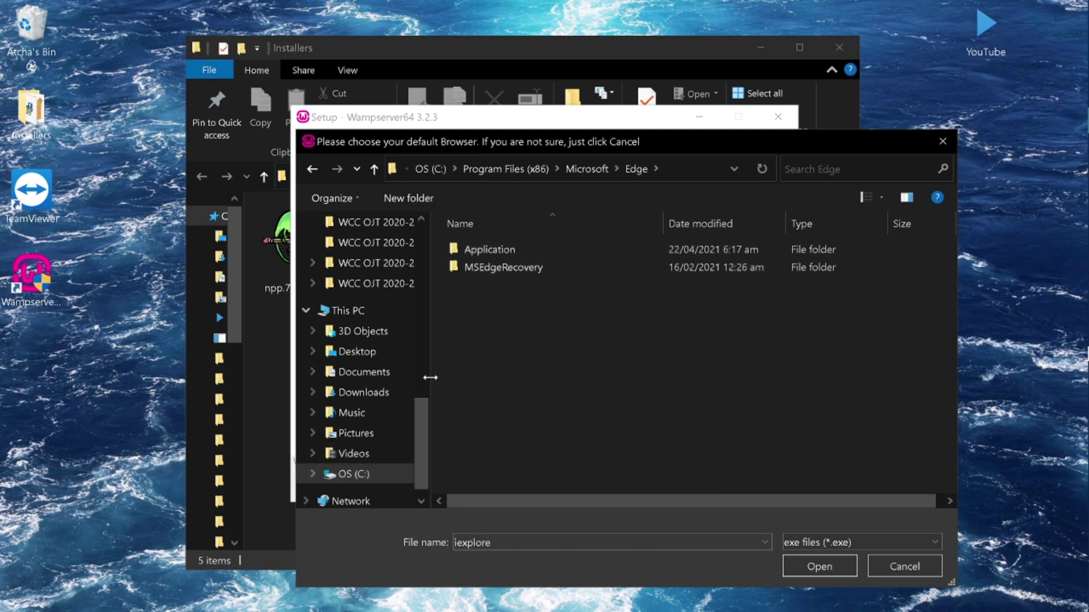
click(482, 244)
double_click(481, 241)
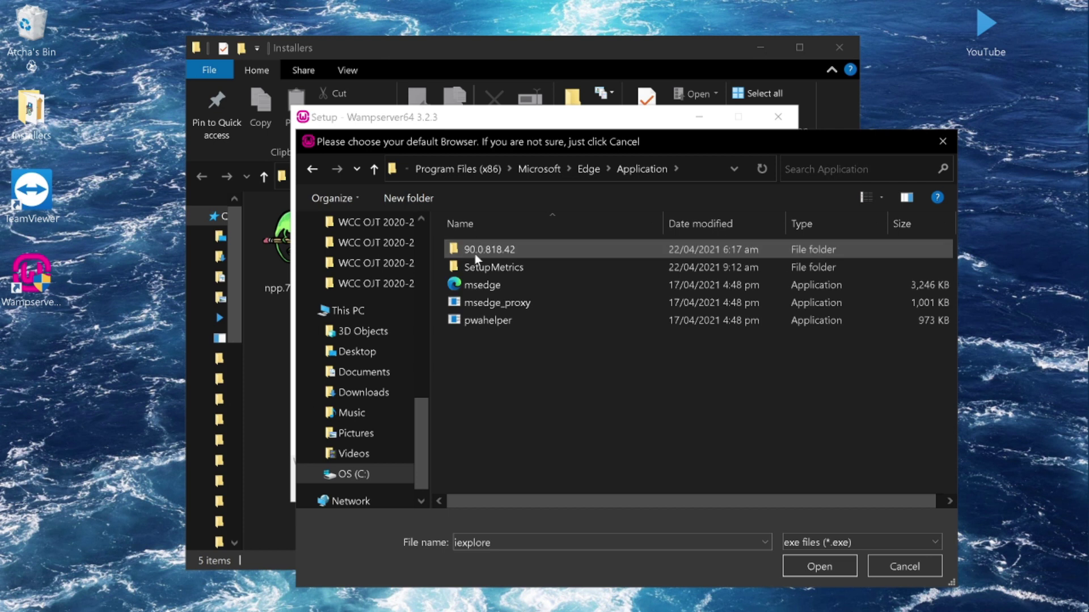
click(499, 285)
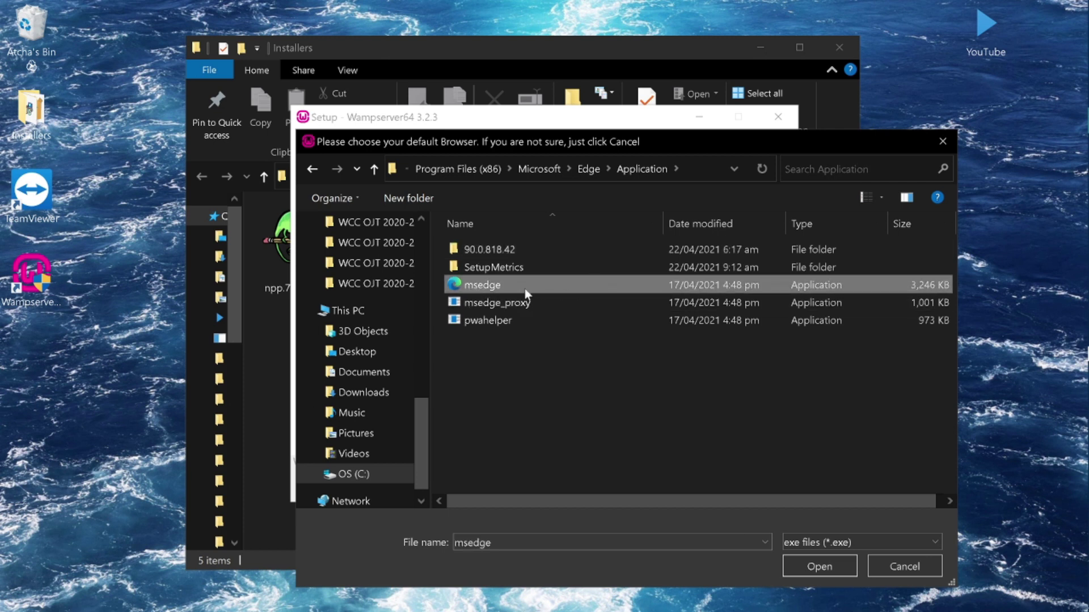
click(817, 567)
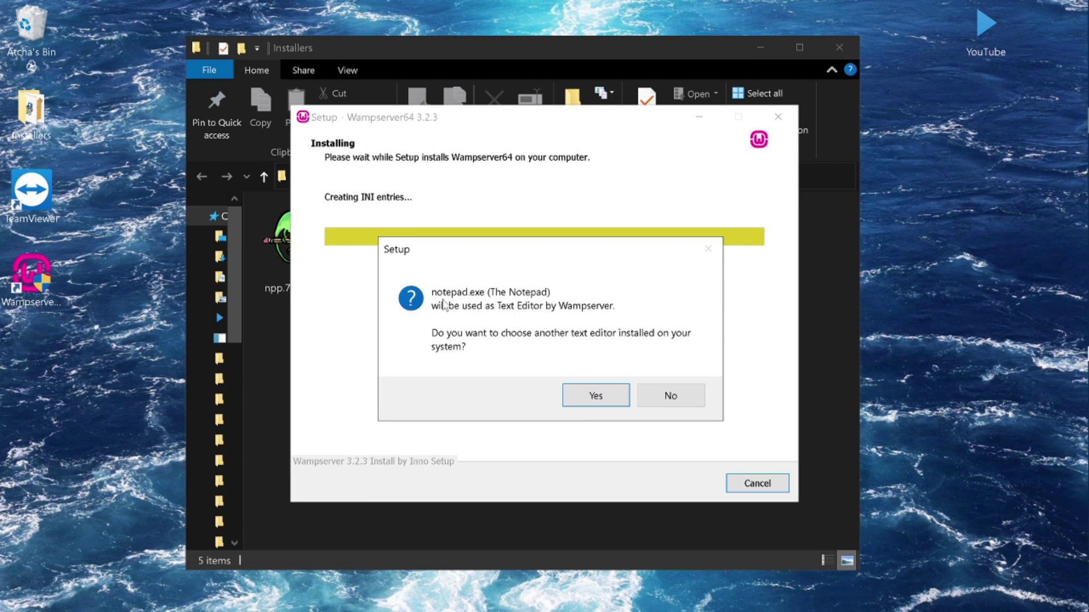
- Choose notepad++ from C:\Program Files (x86)\Notepad++ as the text editor used by Wampserver instead of Notepad
click(593, 396)
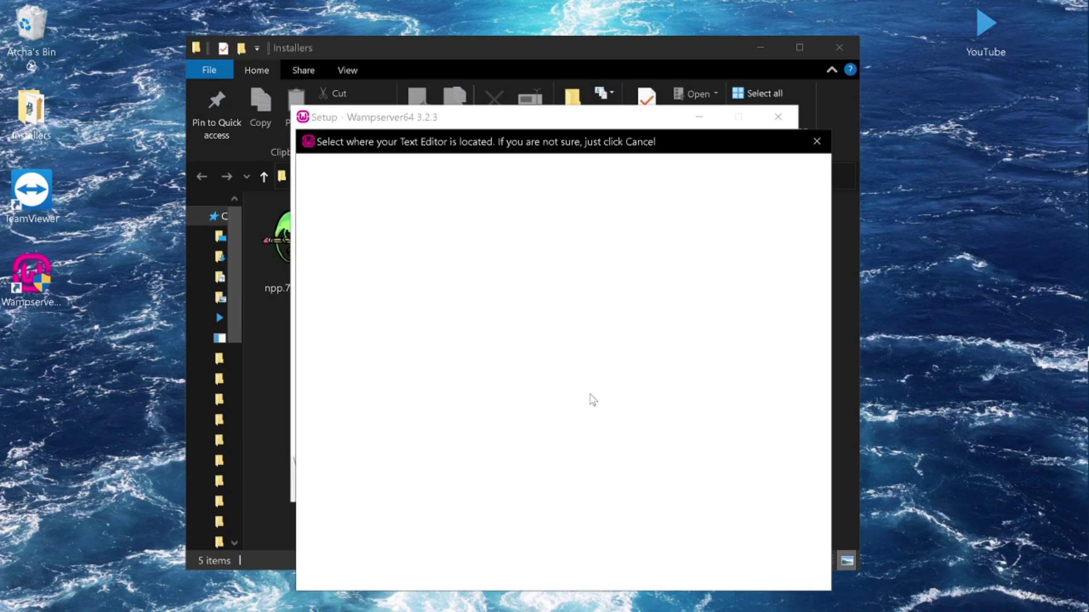
scroll(510, 341, down, 7)
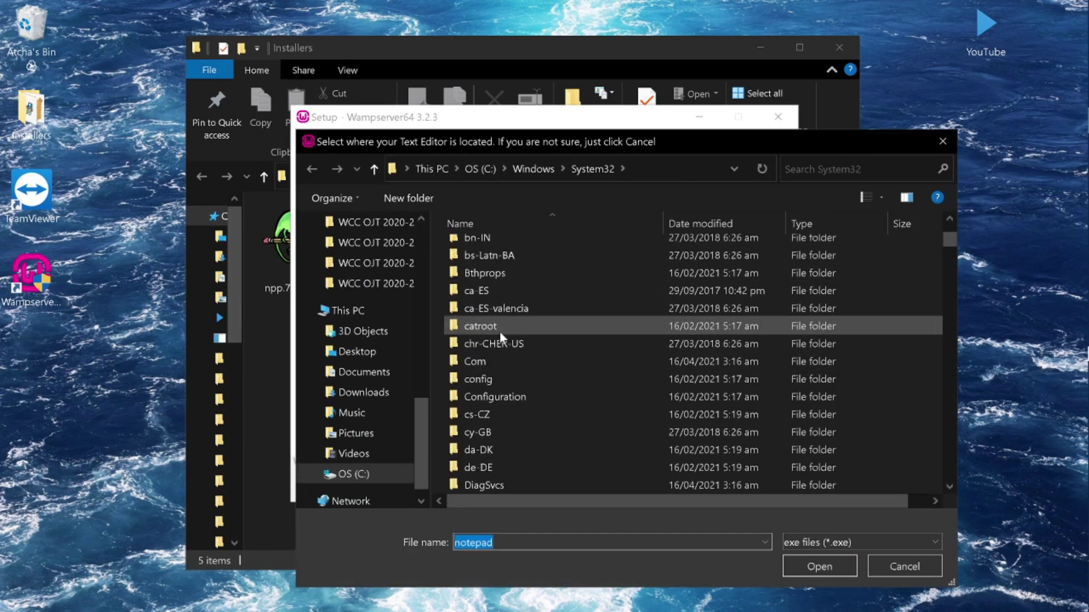
click(470, 166)
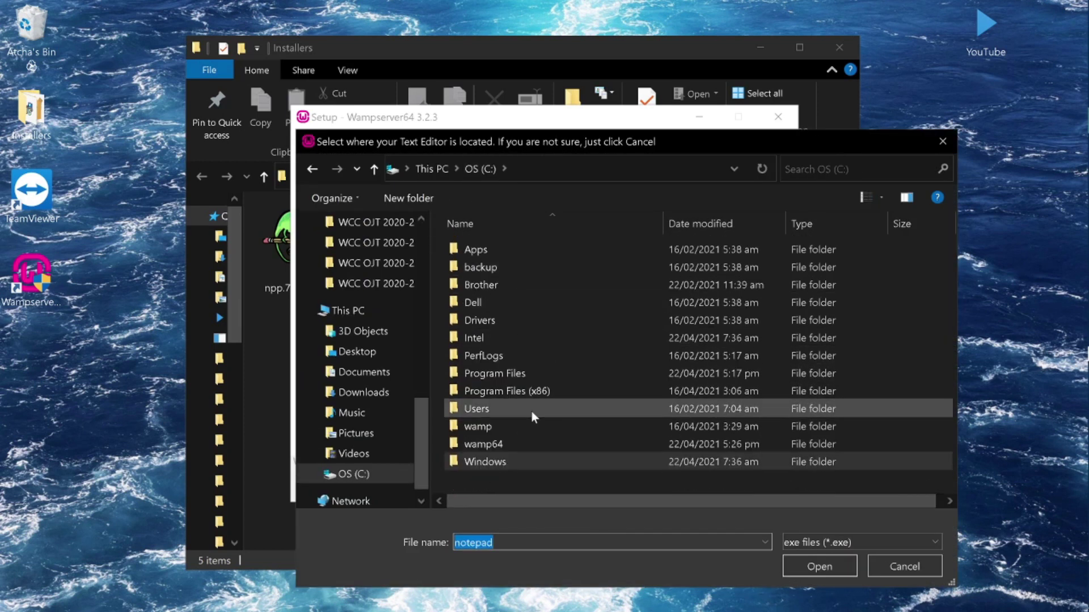
double_click(537, 391)
scroll(536, 390, down, 3)
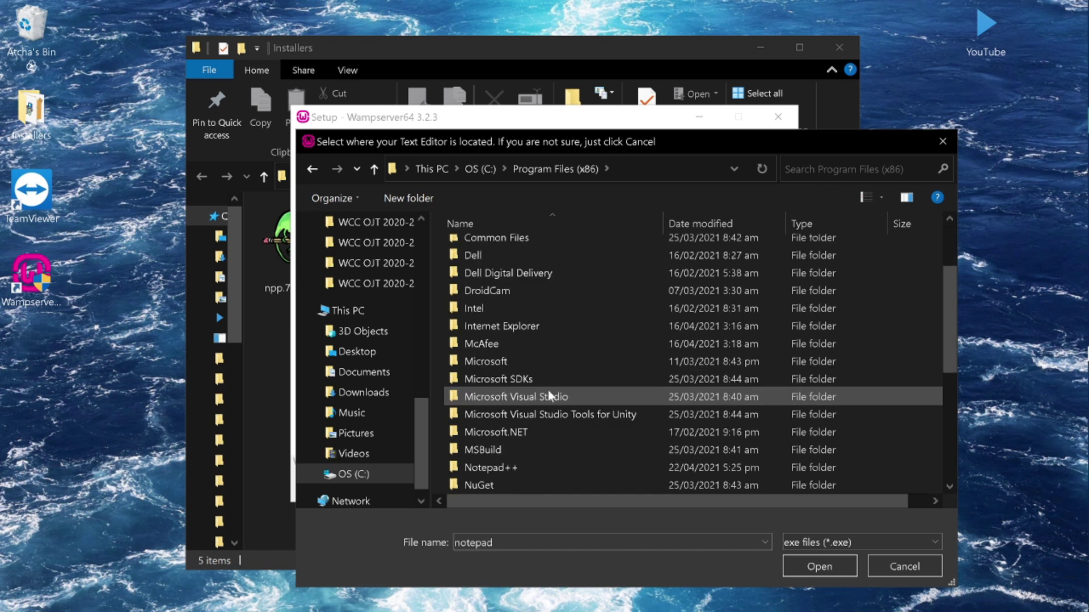
double_click(537, 419)
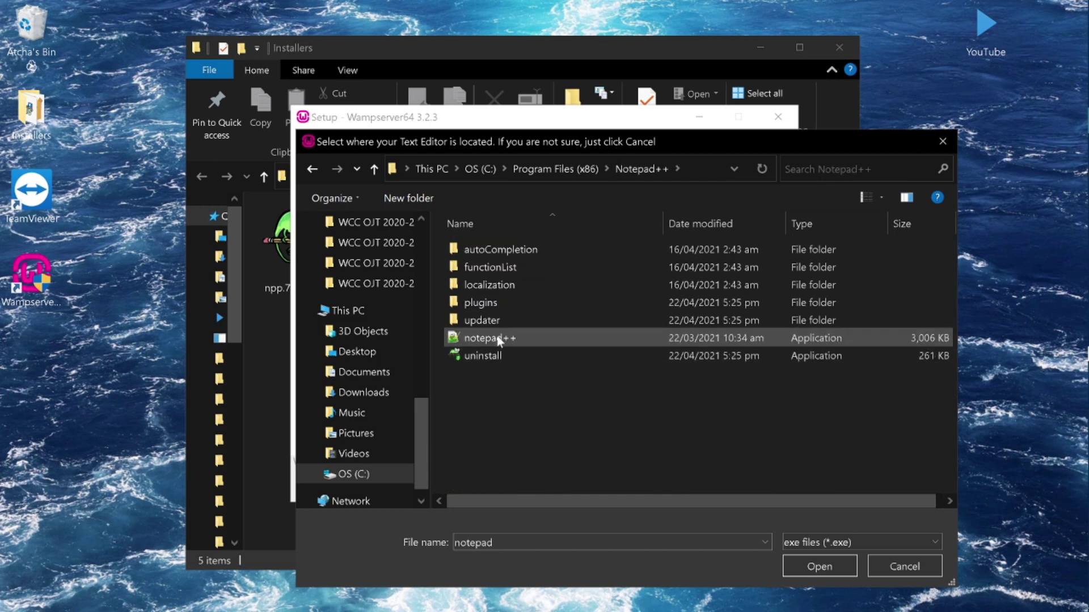
double_click(497, 338)
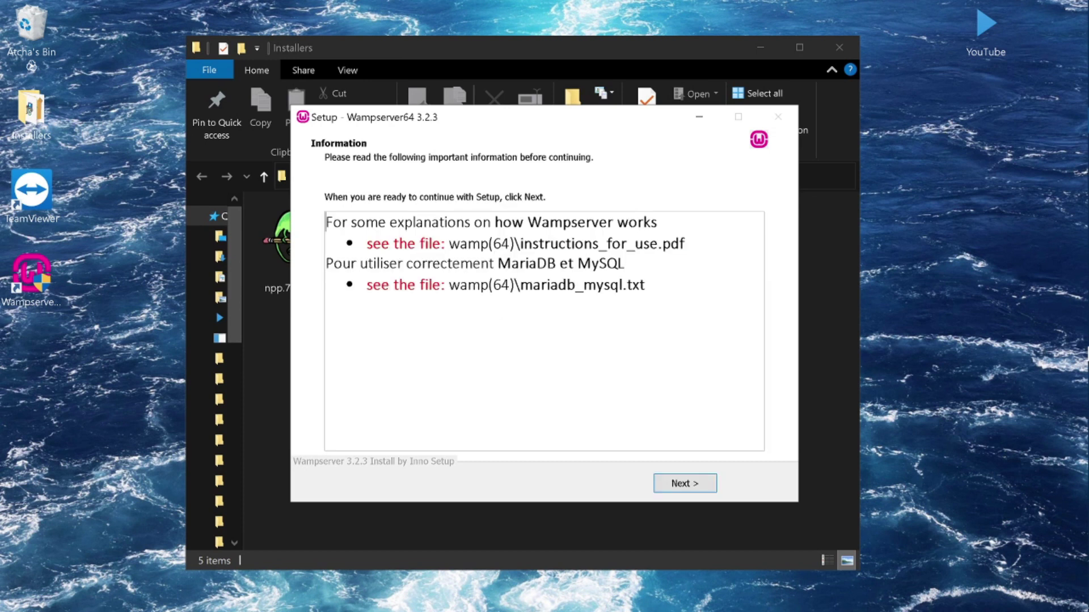
- Finish the Wampserver64 setup and close the Installers folder window
click(696, 481)
click(691, 482)
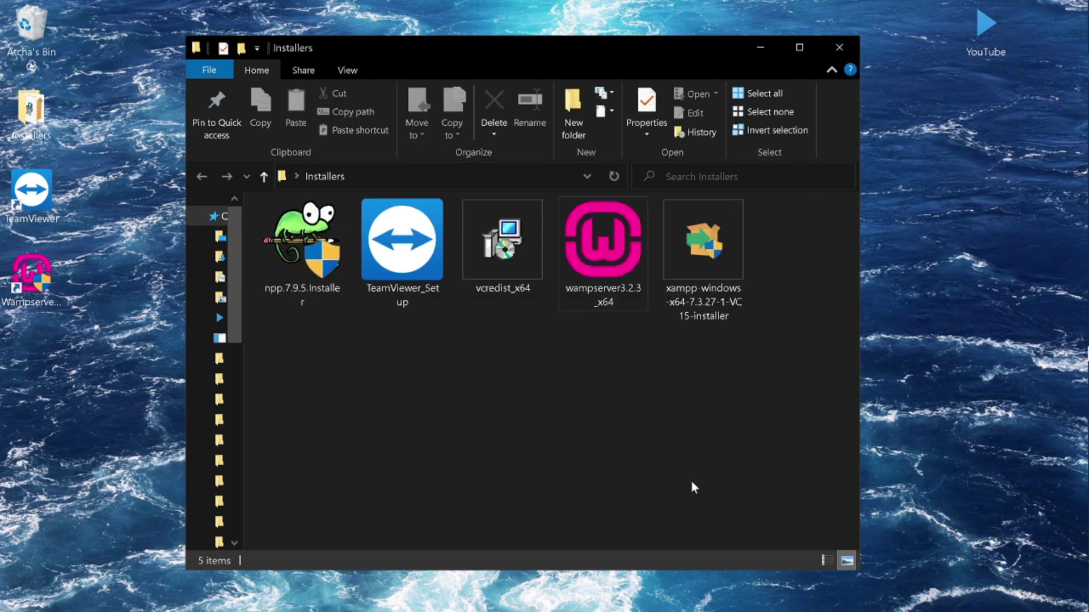
click(839, 46)
- Launch Wampserver64 from its desktop shortcut and let its services start
mouse_move(1052, 352)
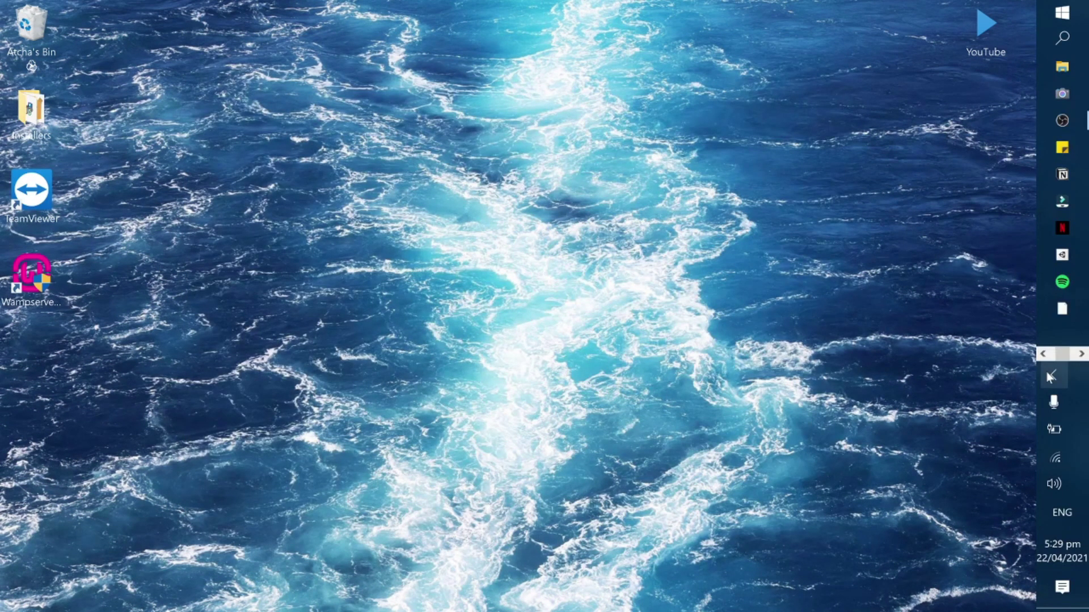
click(1047, 375)
click(1046, 374)
double_click(18, 289)
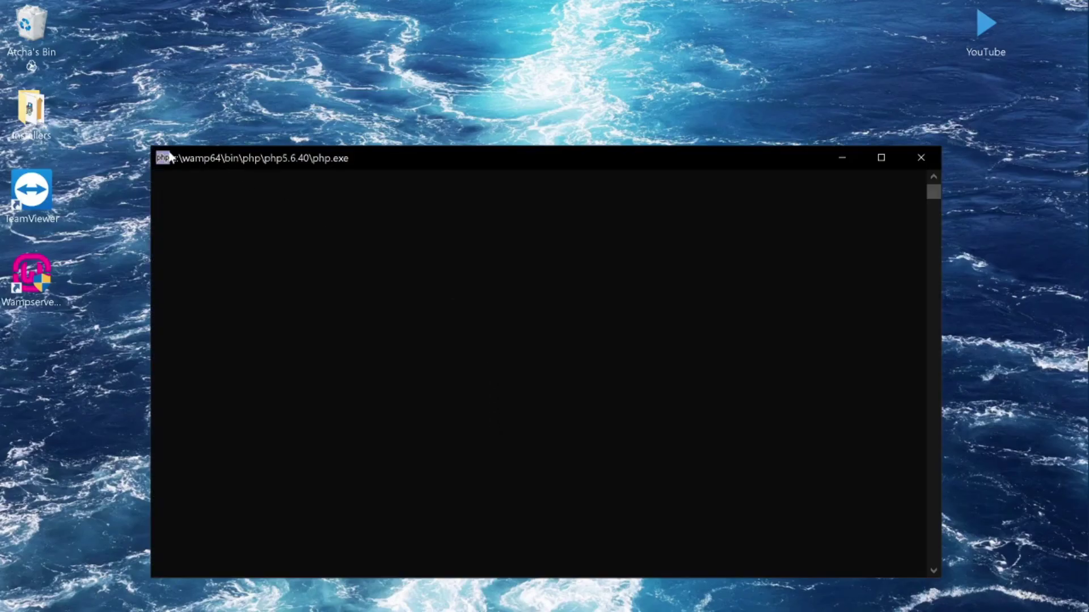
drag(592, 168, 571, 116)
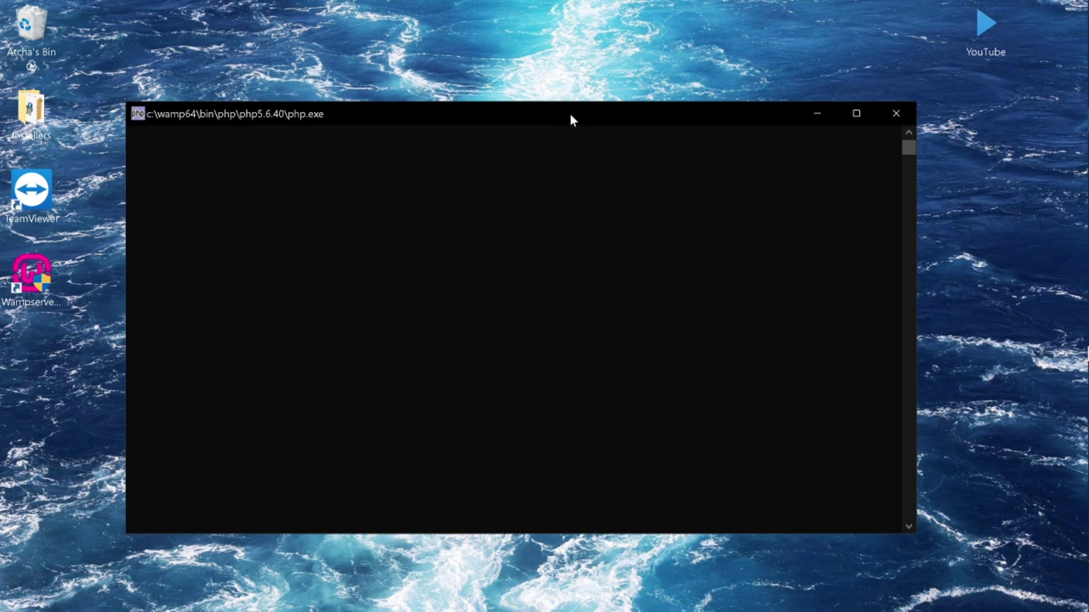
- Open the Wampserver localhost homepage in the browser and look through its server configuration, tools and projects sections
mouse_move(1069, 376)
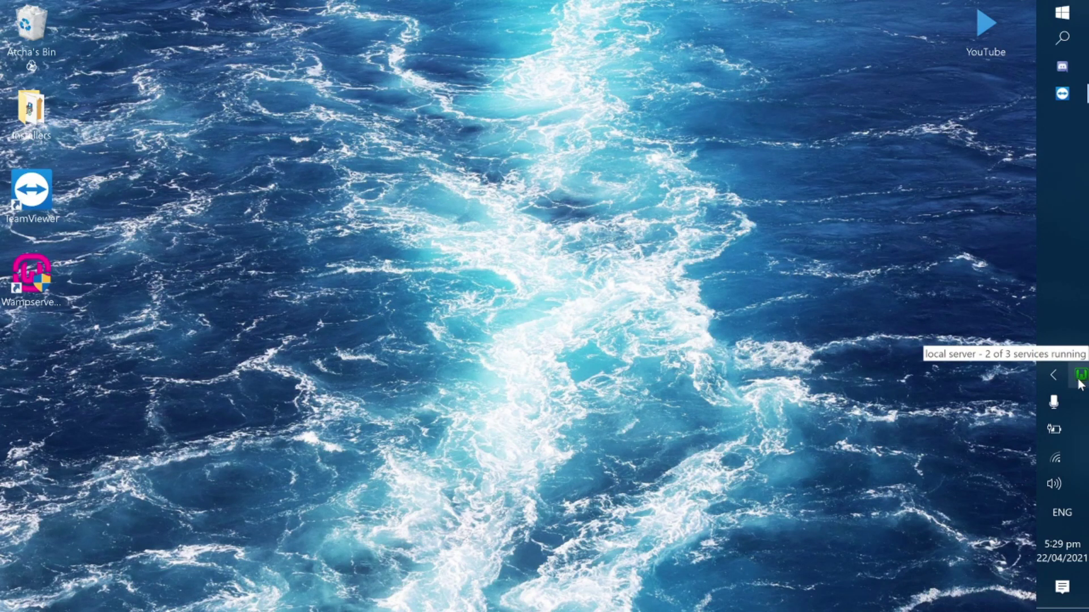
double_click(1079, 377)
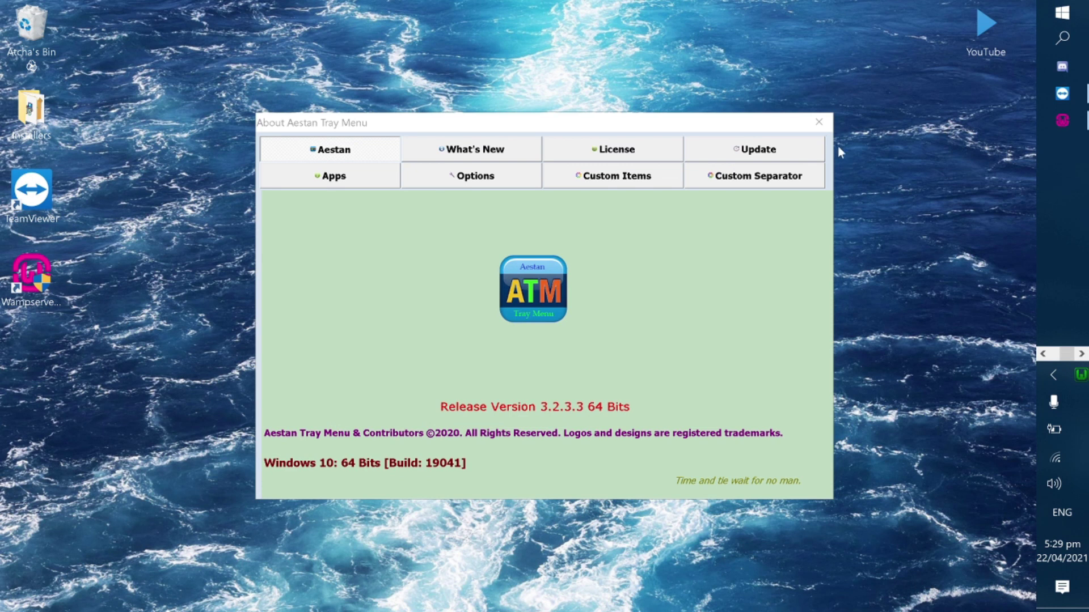
click(819, 122)
right_click(1080, 377)
click(1080, 377)
click(1080, 377)
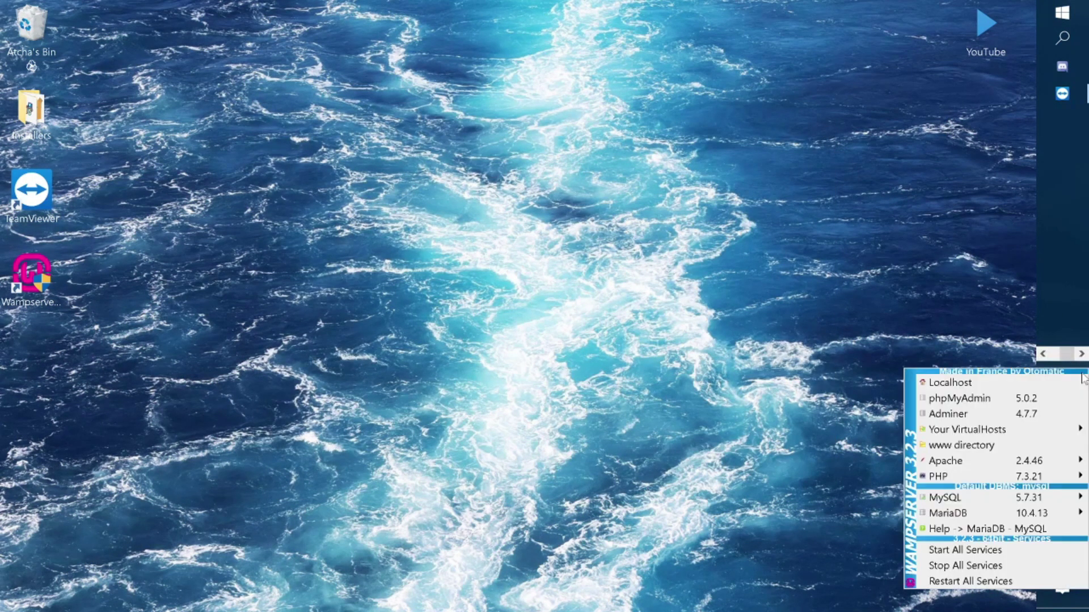
click(1042, 384)
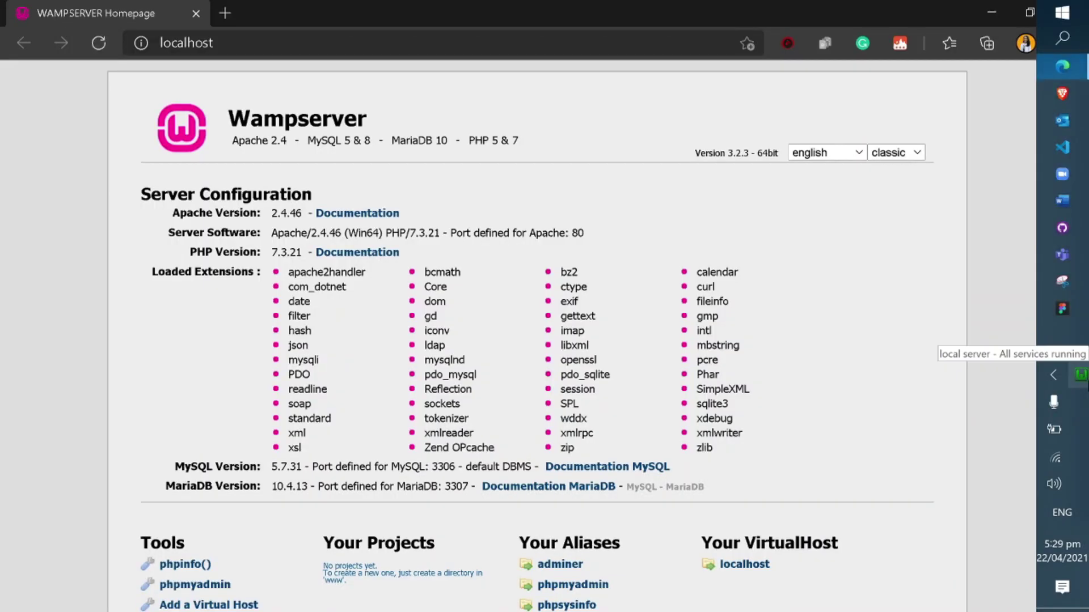
scroll(213, 509, down, 2)
scroll(701, 557, up, 2)
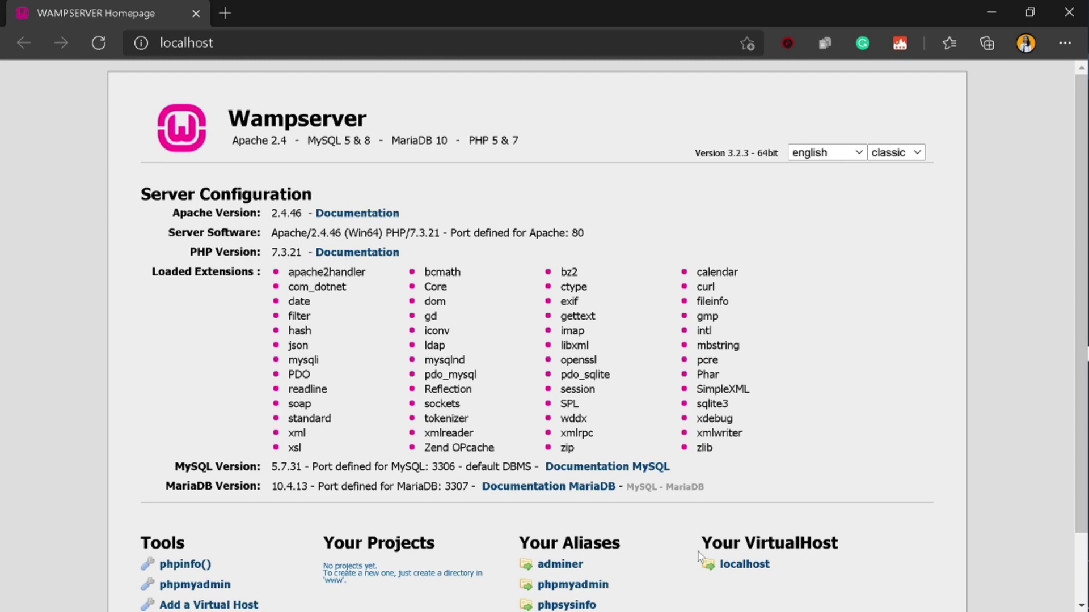
scroll(934, 424, down, 2)
- Switch to File Explorer and open the www folder inside C:\wamp64
mouse_move(1064, 310)
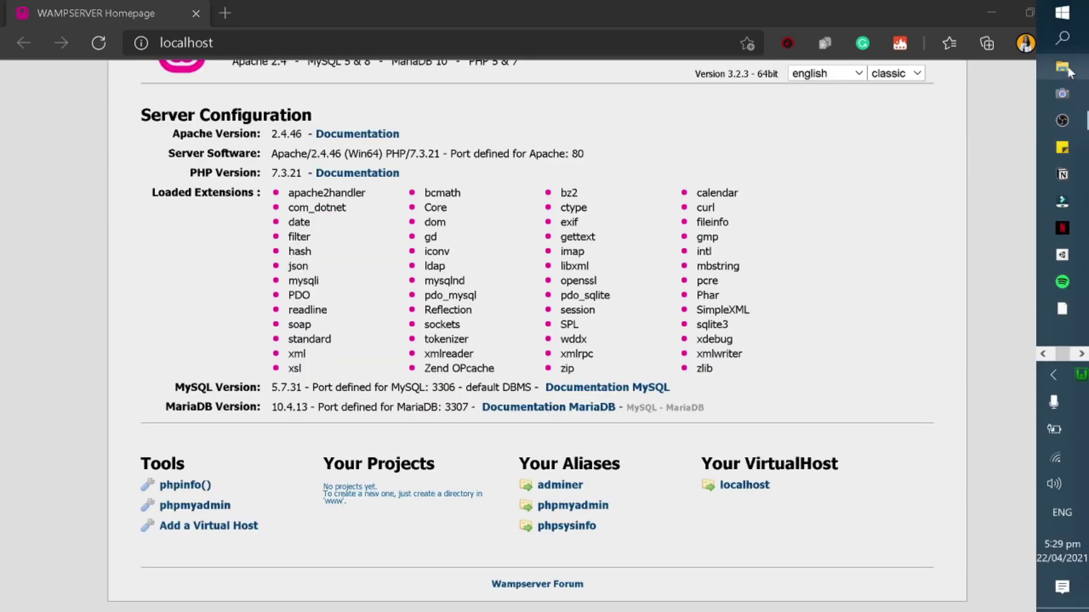
click(1062, 67)
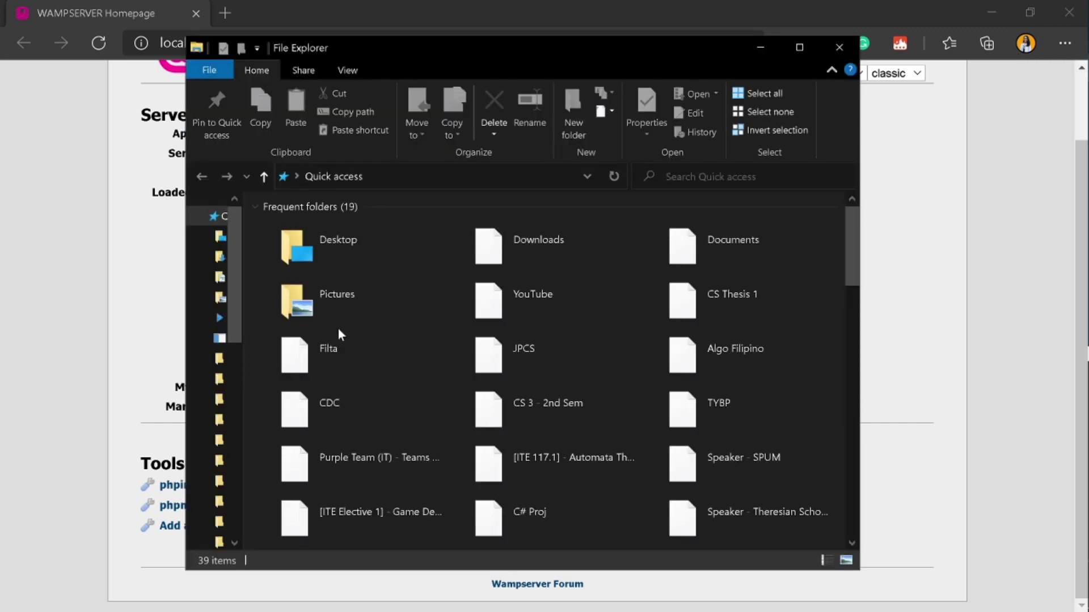
scroll(220, 510, down, 3)
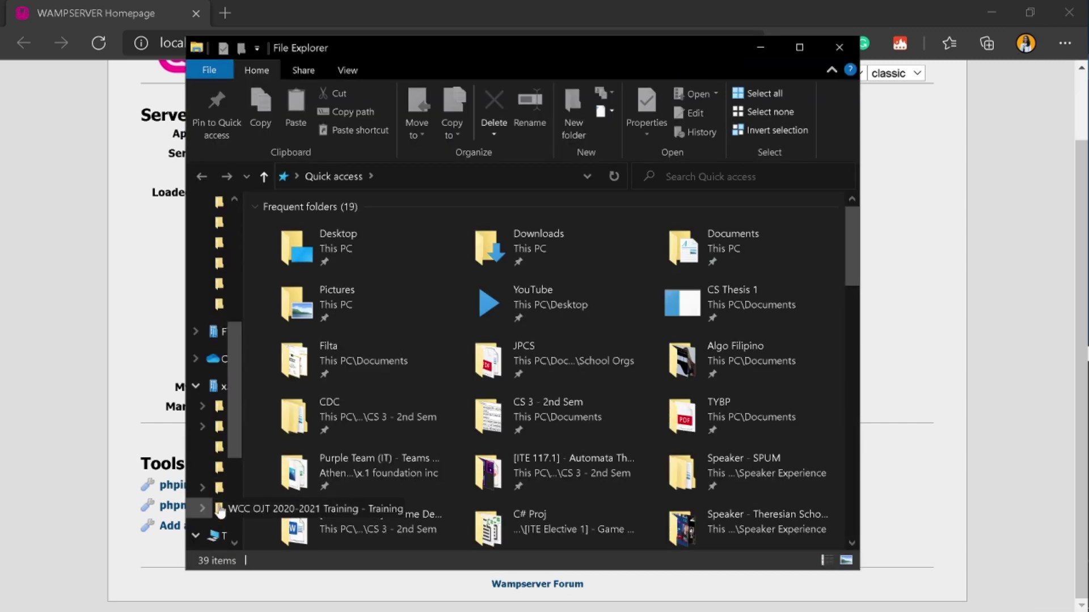
scroll(220, 510, down, 3)
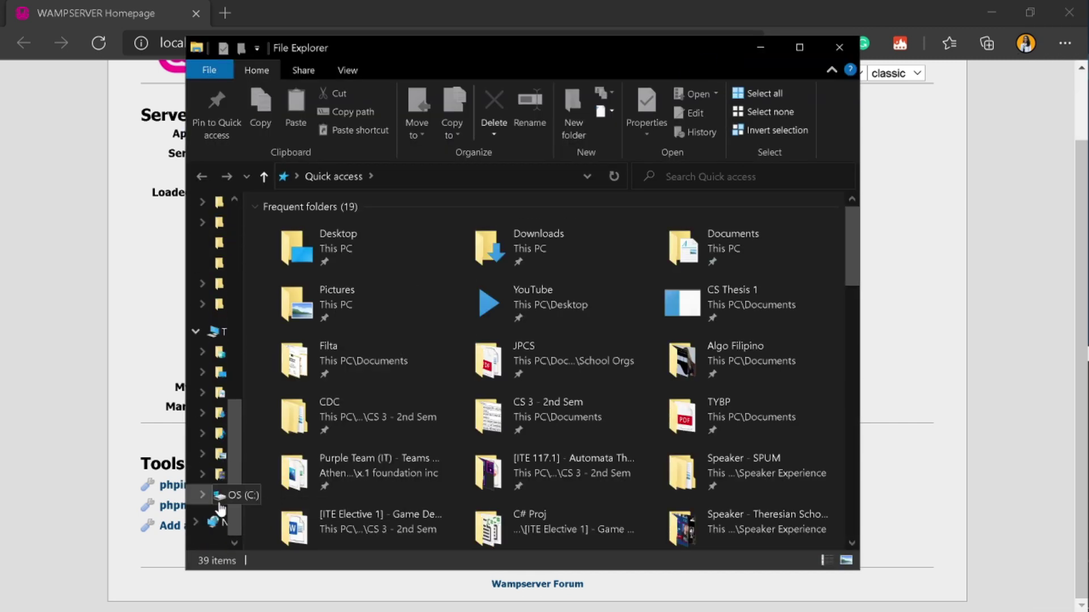
click(221, 508)
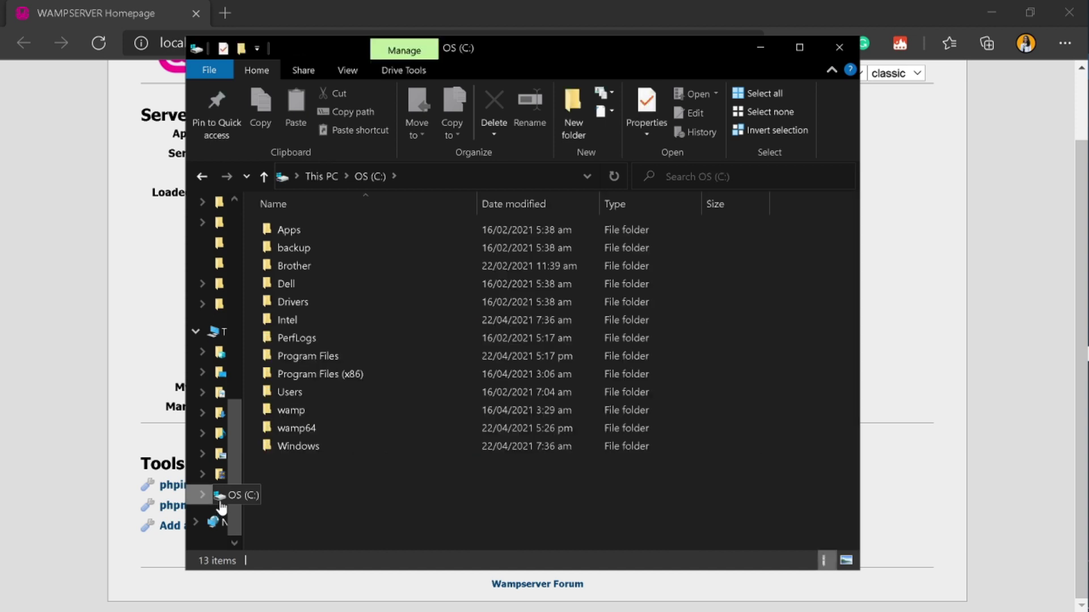
double_click(299, 432)
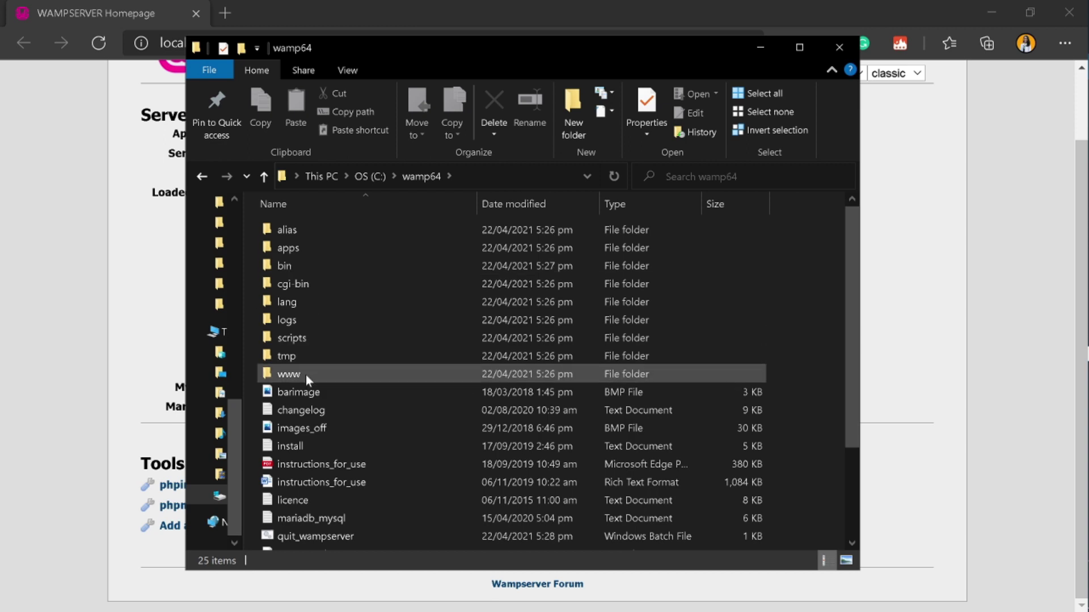
mouse_move(305, 375)
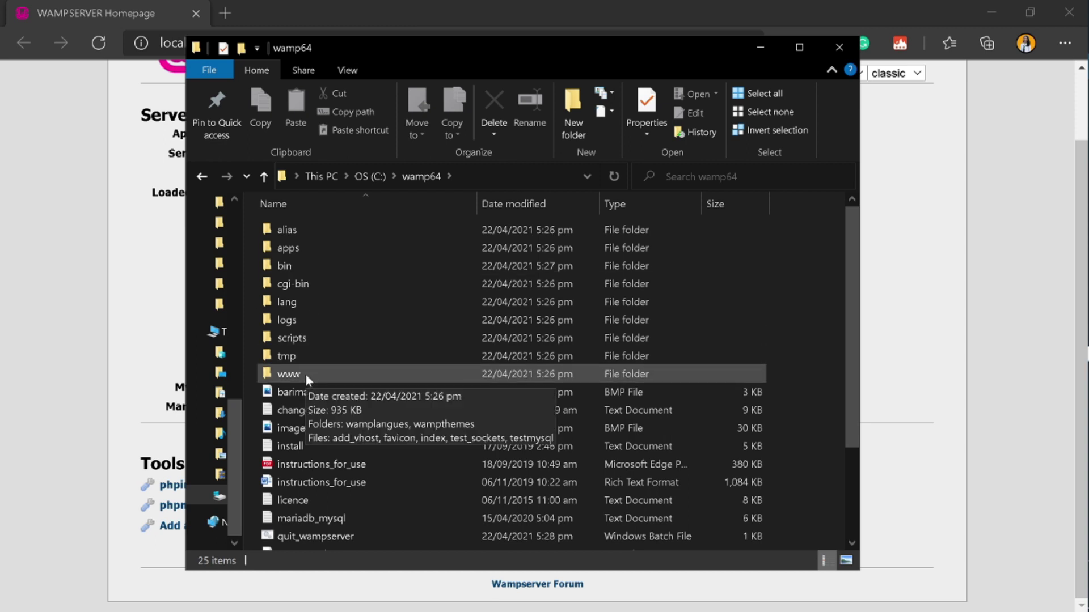
double_click(305, 375)
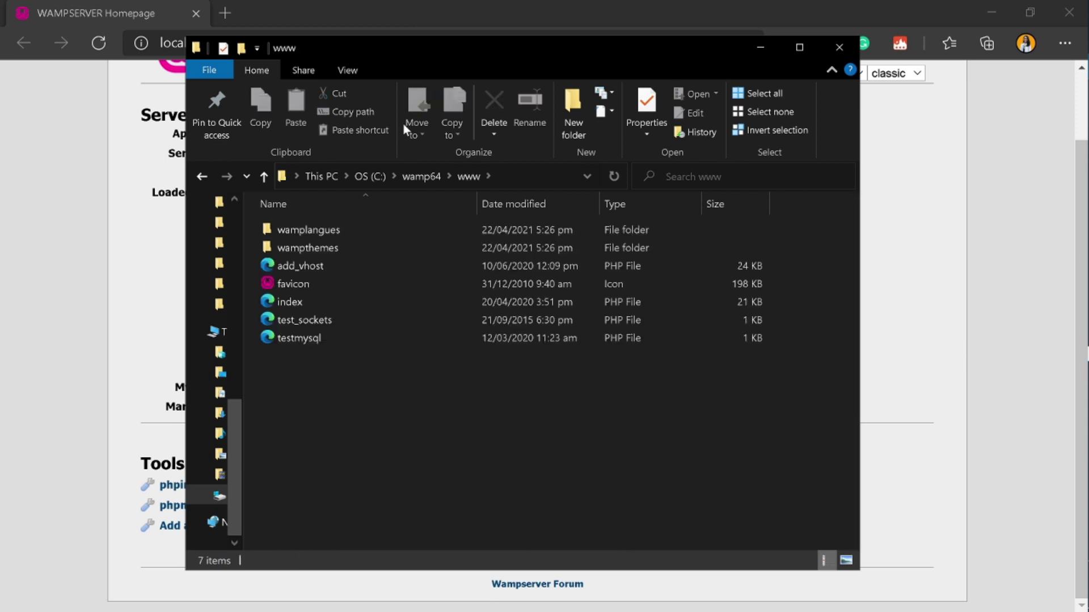
- Create a folder named Php Workshop inside C:\wamp64\www and open it
click(573, 117)
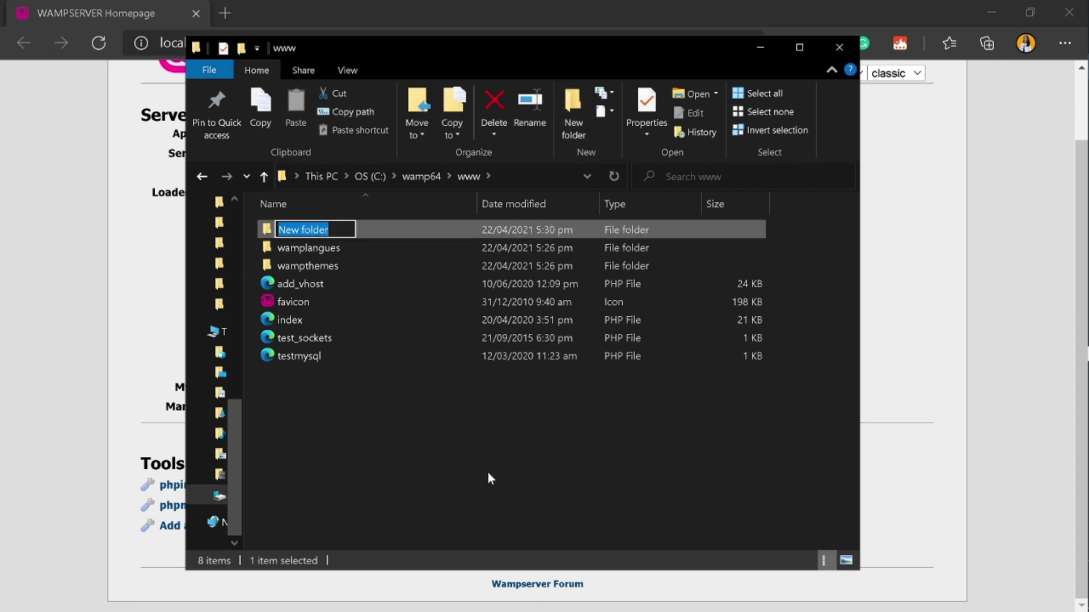
text(Php W)
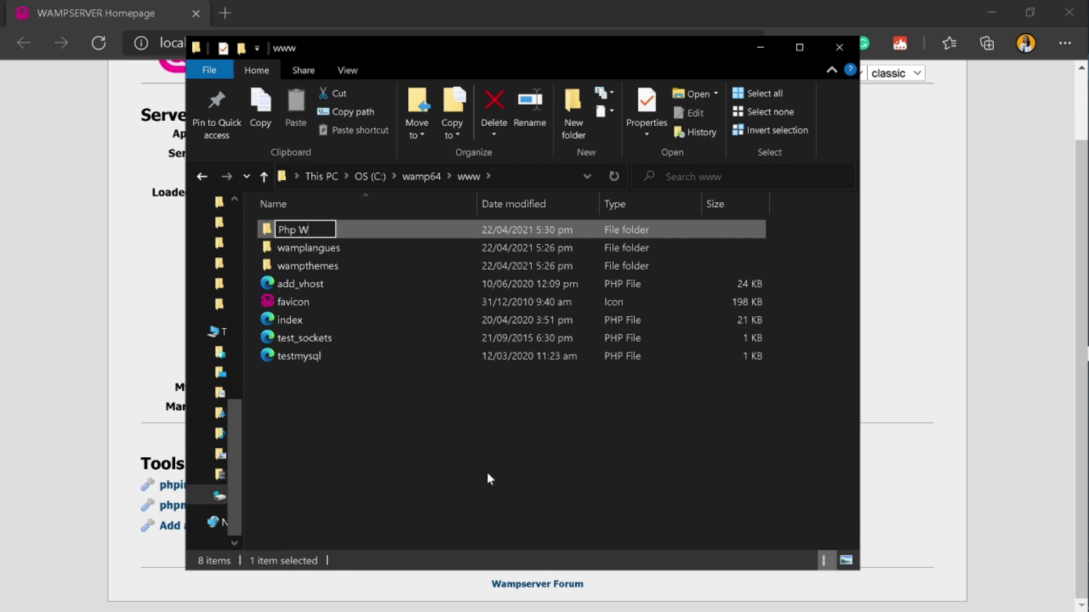
text(orkshop)
key(Return)
click(315, 244)
double_click(347, 230)
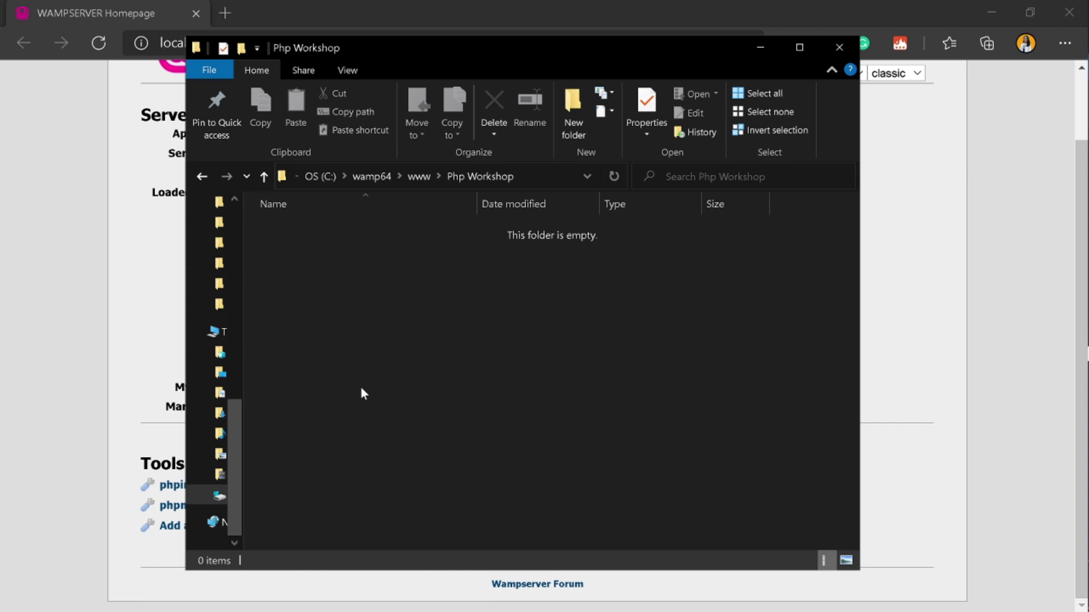
- Minimize the Php Workshop folder window and open VirtualHost Management from Wampserver's list of virtual hosts
drag(672, 51, 781, 70)
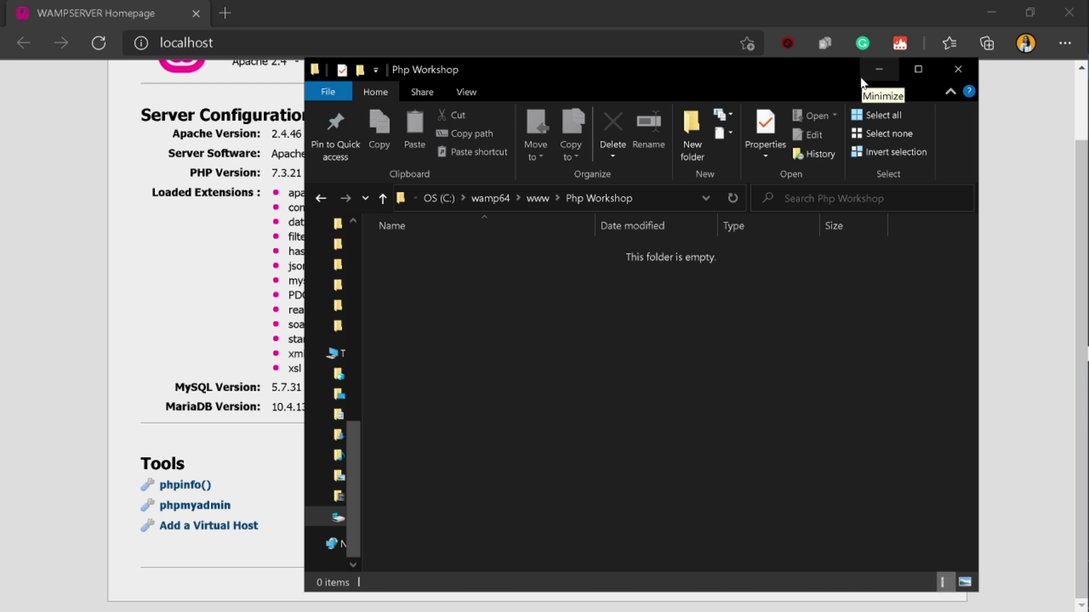
drag(866, 67, 826, 61)
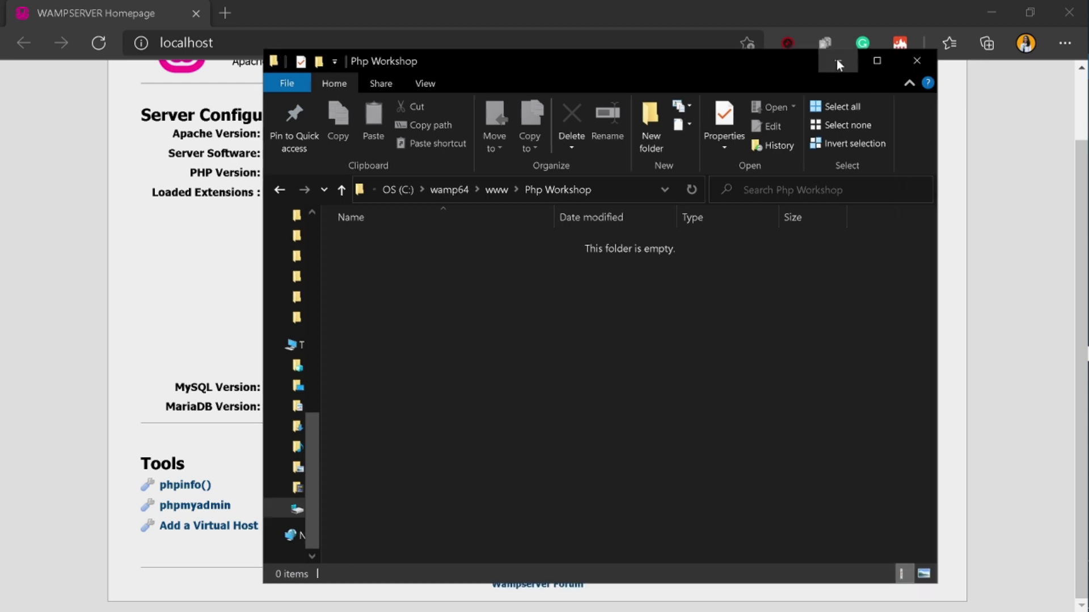
click(837, 61)
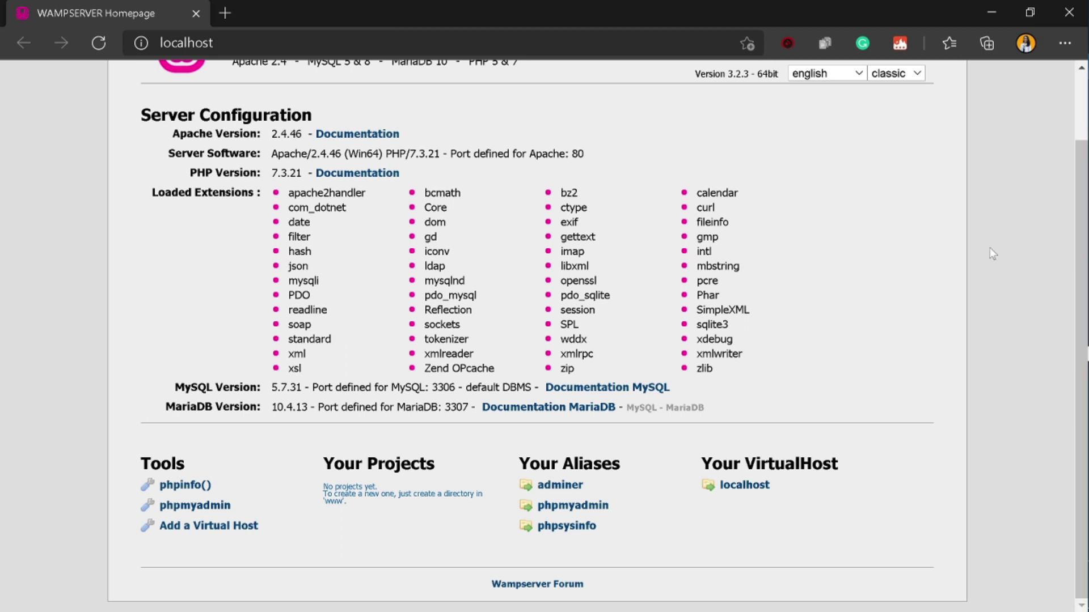
click(1056, 375)
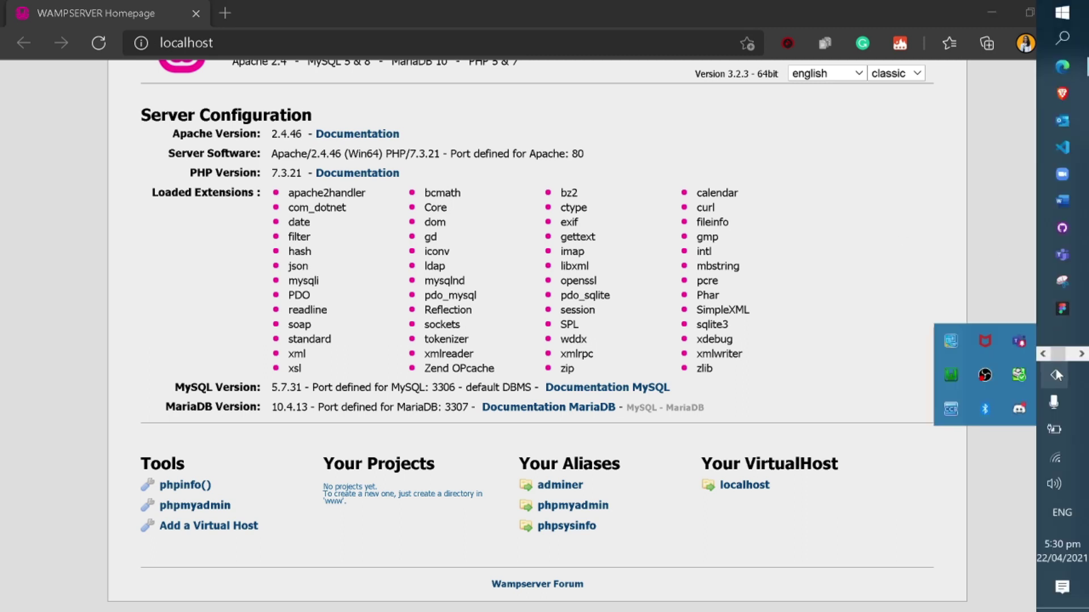
click(951, 376)
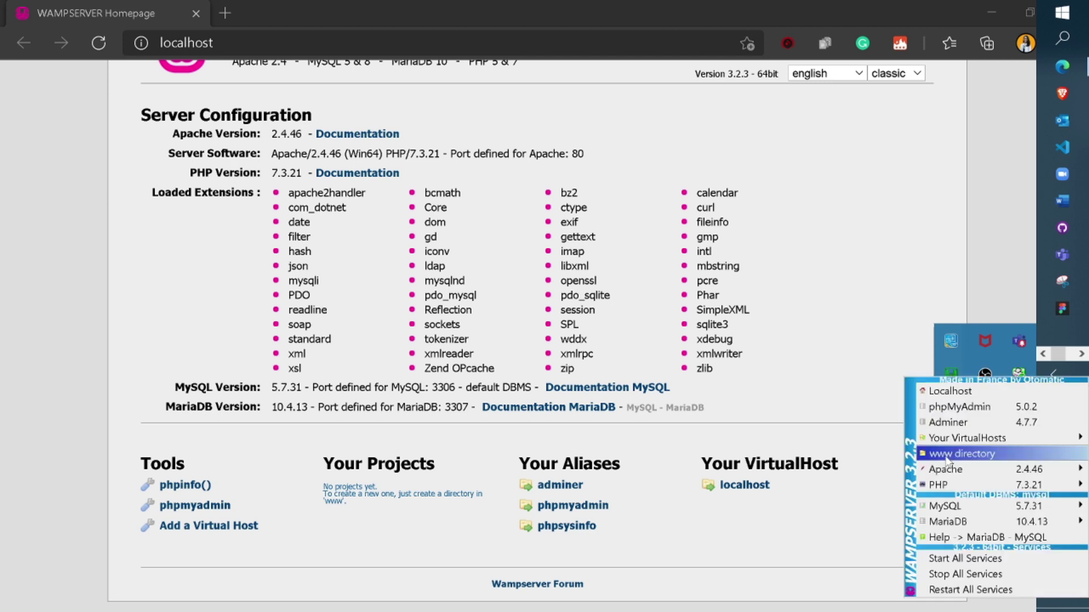
mouse_move(951, 446)
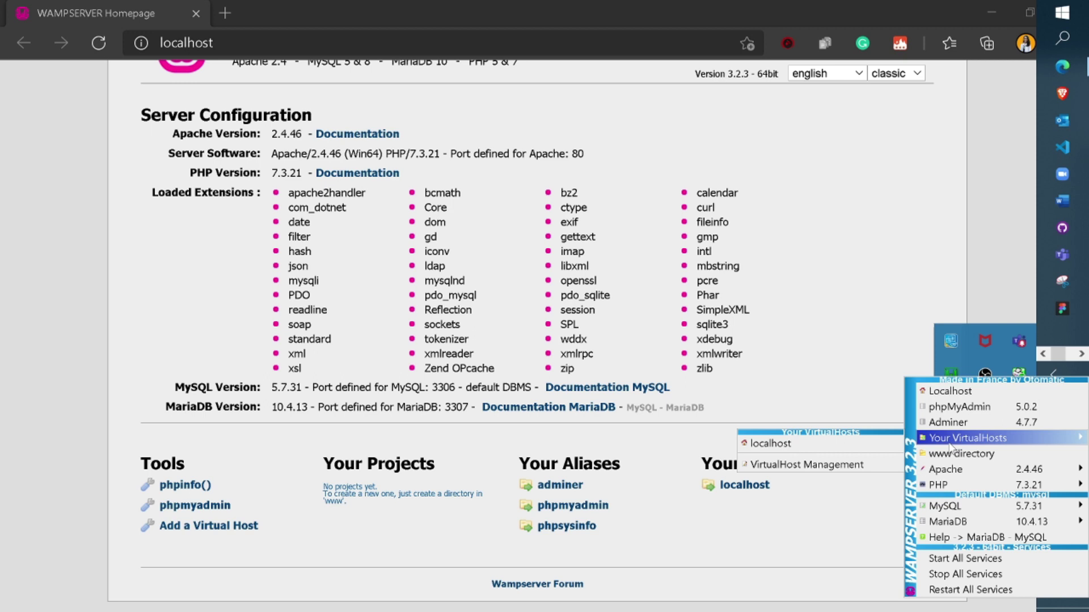
click(863, 465)
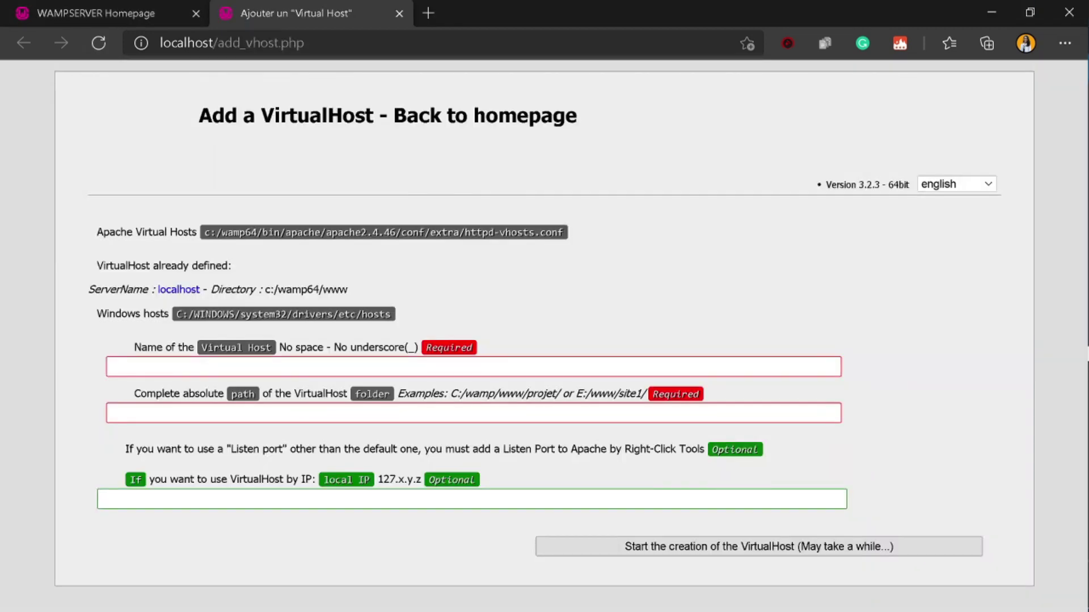
click(252, 366)
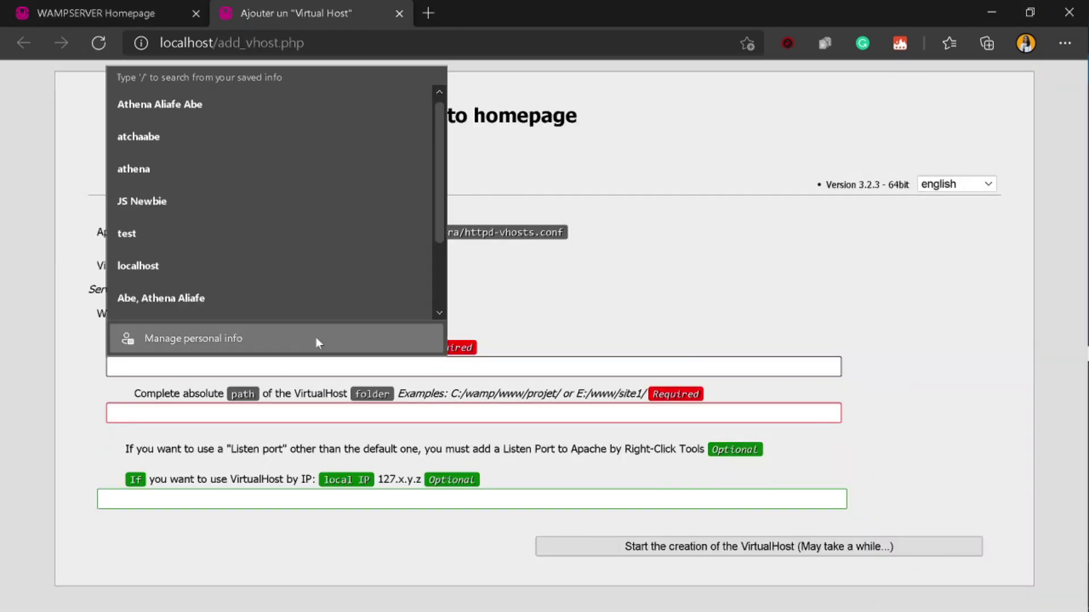
click(669, 278)
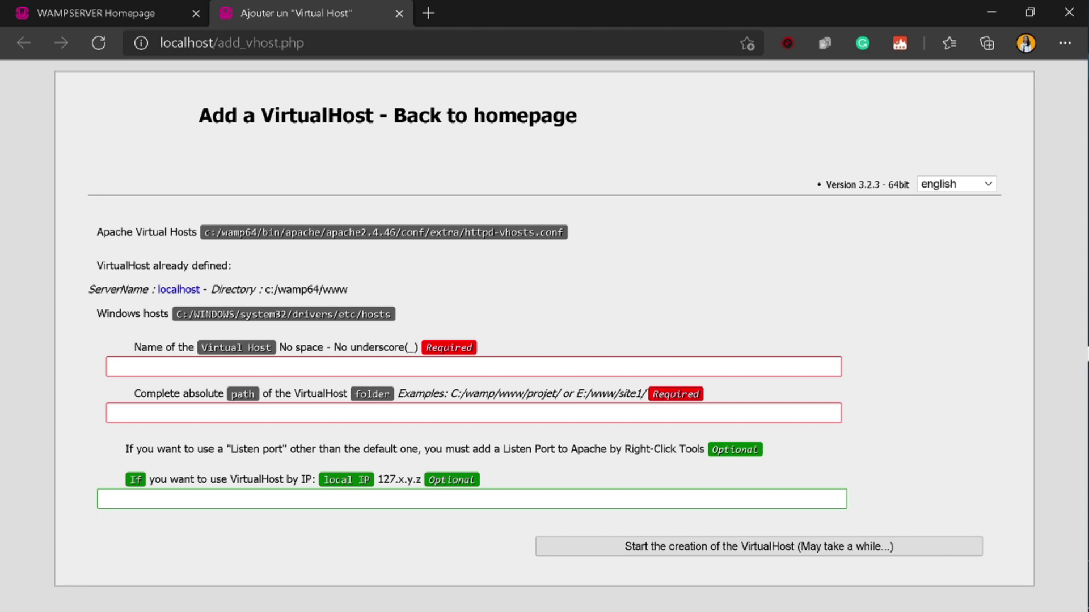
key(Down)
click(622, 272)
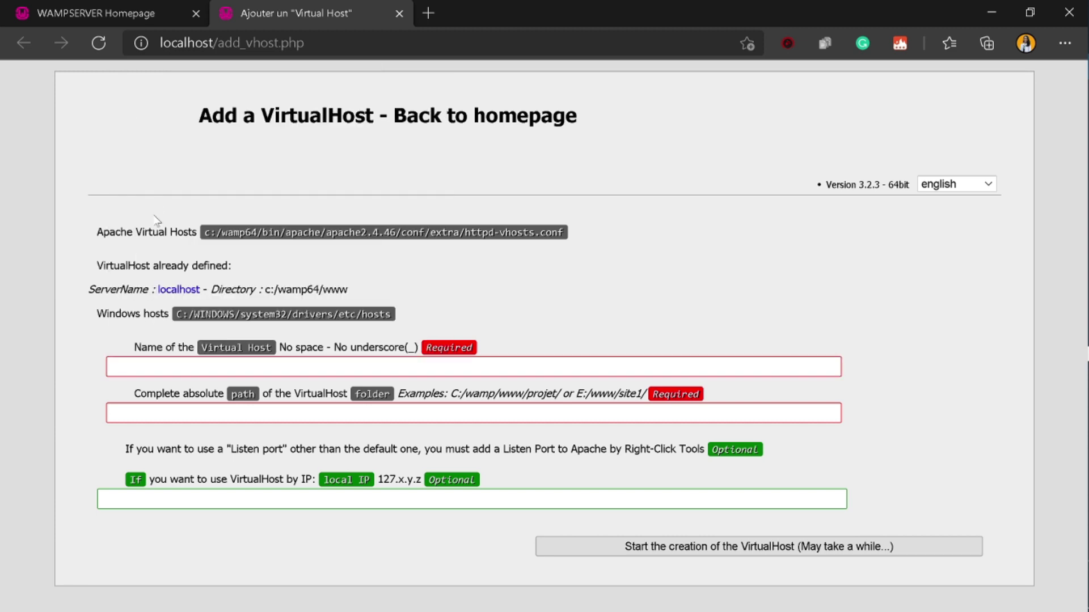
- Check the projects and virtual host sections of the Wampserver homepage, and return to the Add a VirtualHost page
click(131, 6)
scroll(735, 482, up, 2)
scroll(480, 424, down, 2)
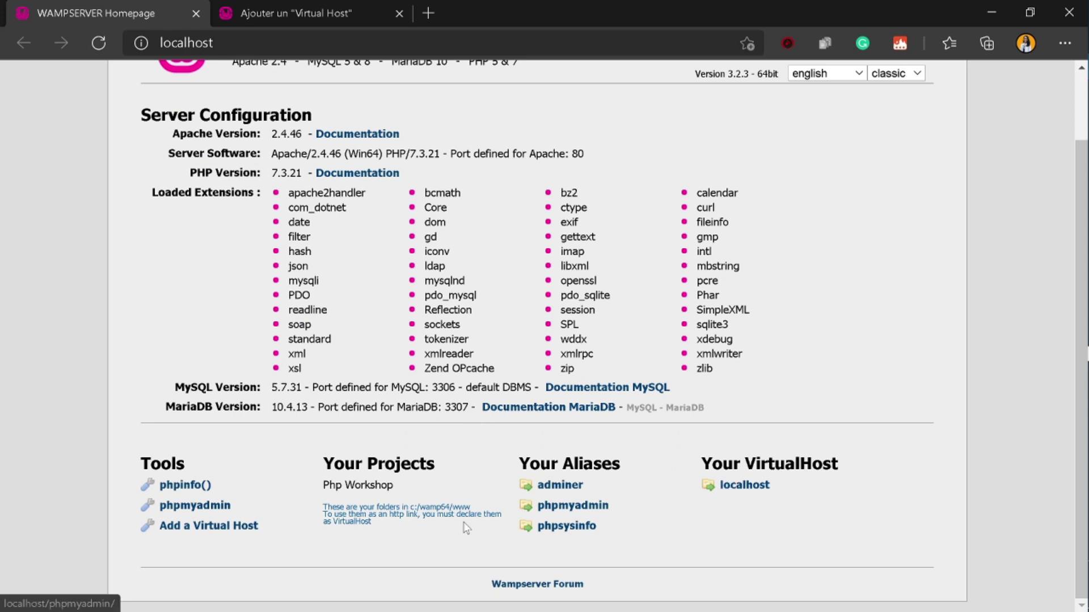
click(238, 42)
click(213, 43)
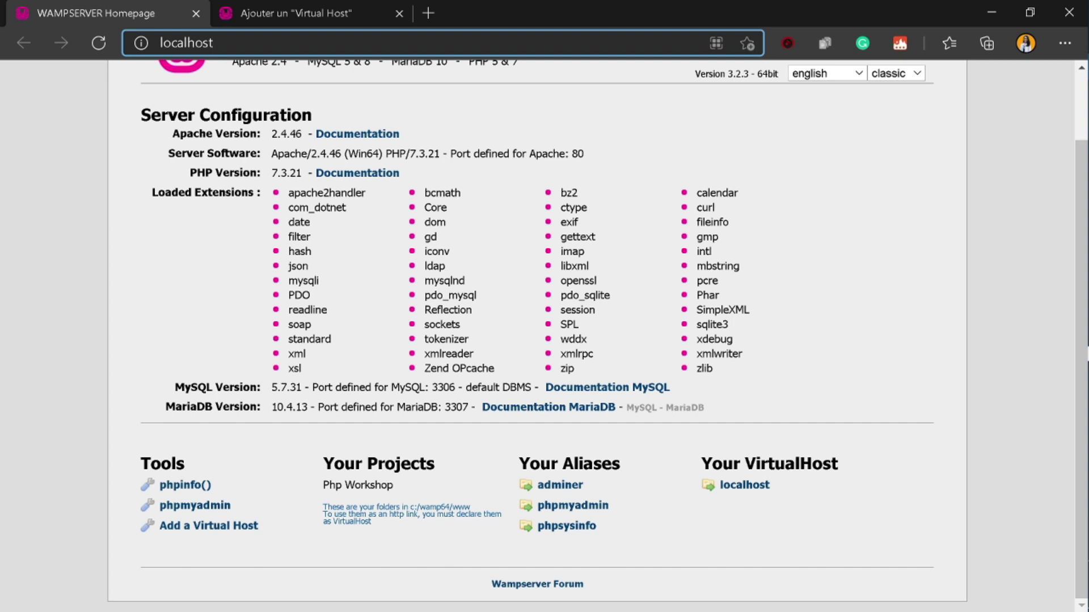
click(732, 487)
click(312, 7)
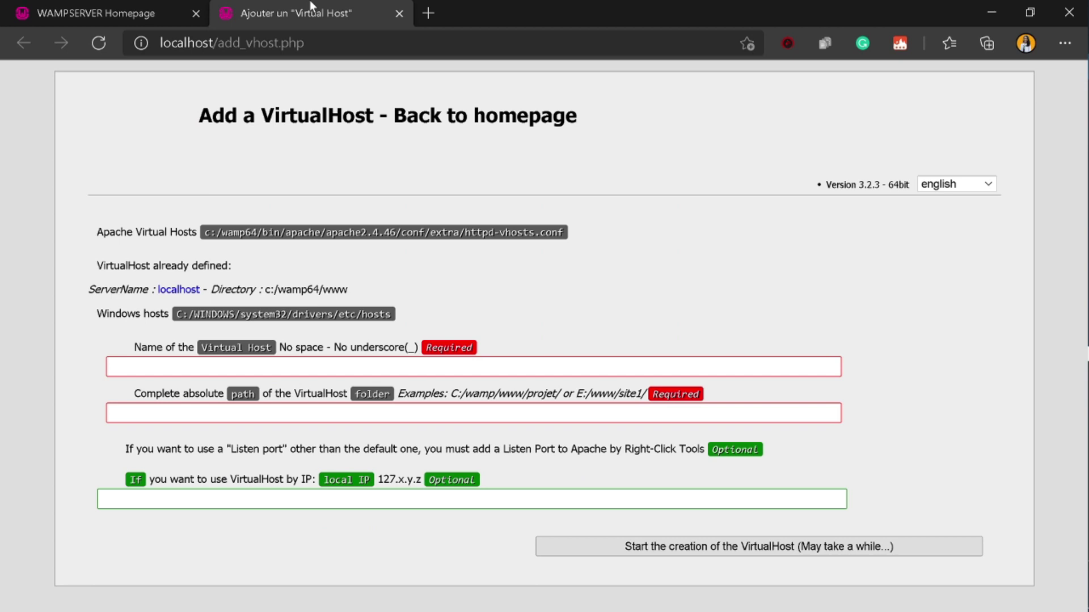
- Switch to File Explorer and show the full path of the Php Workshop folder
mouse_move(1083, 198)
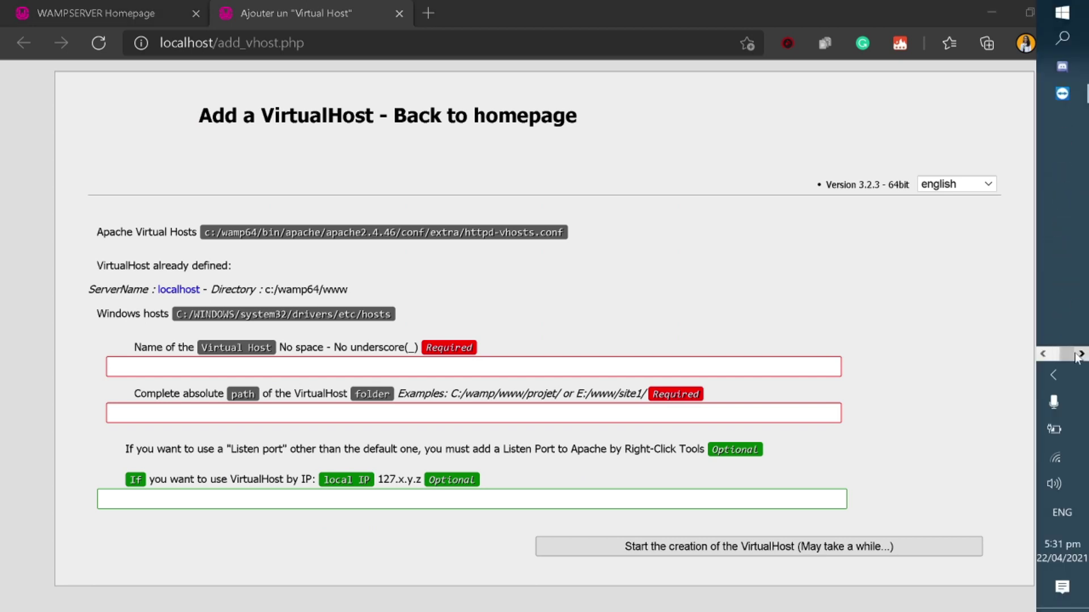
click(1062, 66)
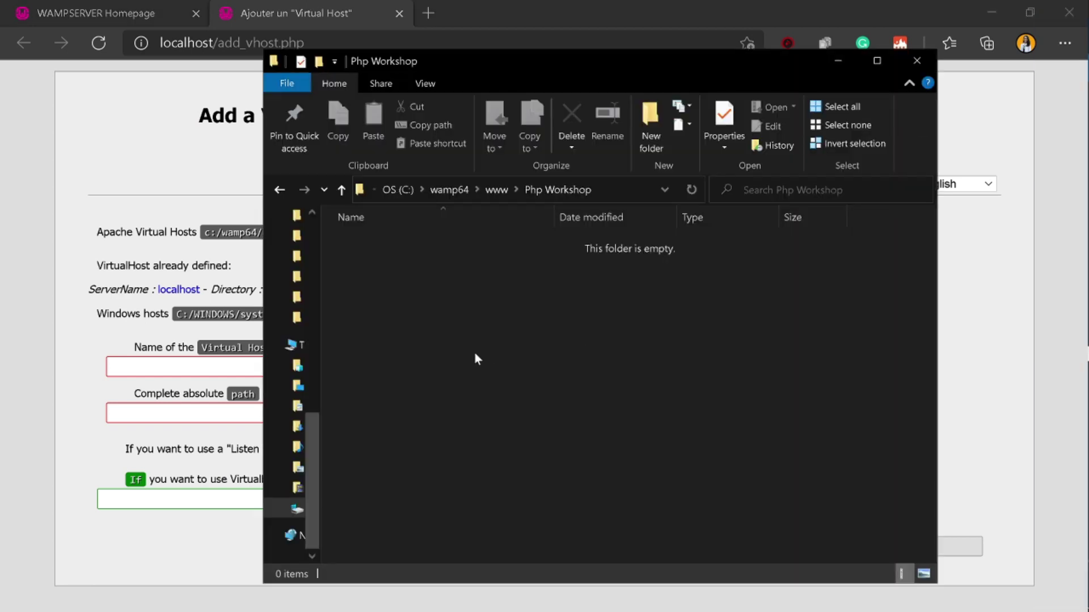
click(602, 196)
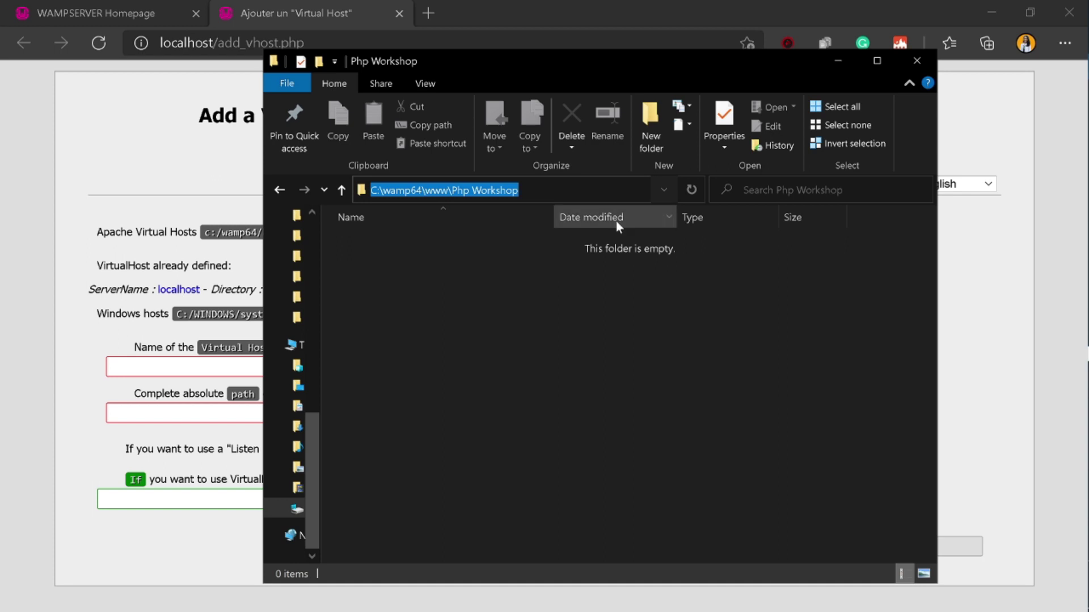
- Load localhost/Php Workshop in the browser tab that holds the Wampserver homepage
click(142, 12)
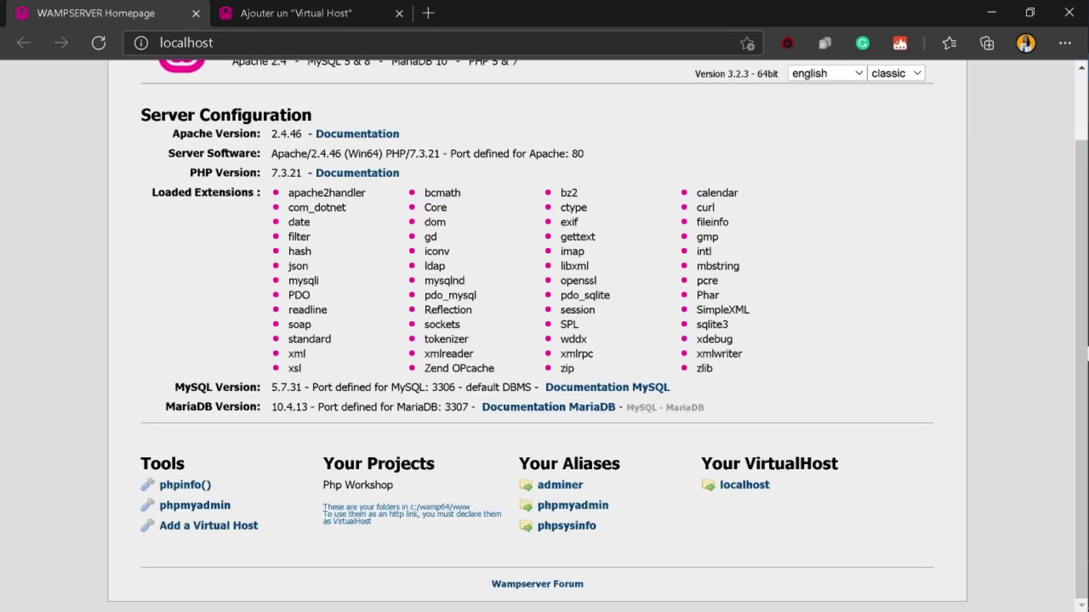
click(213, 42)
text(/)
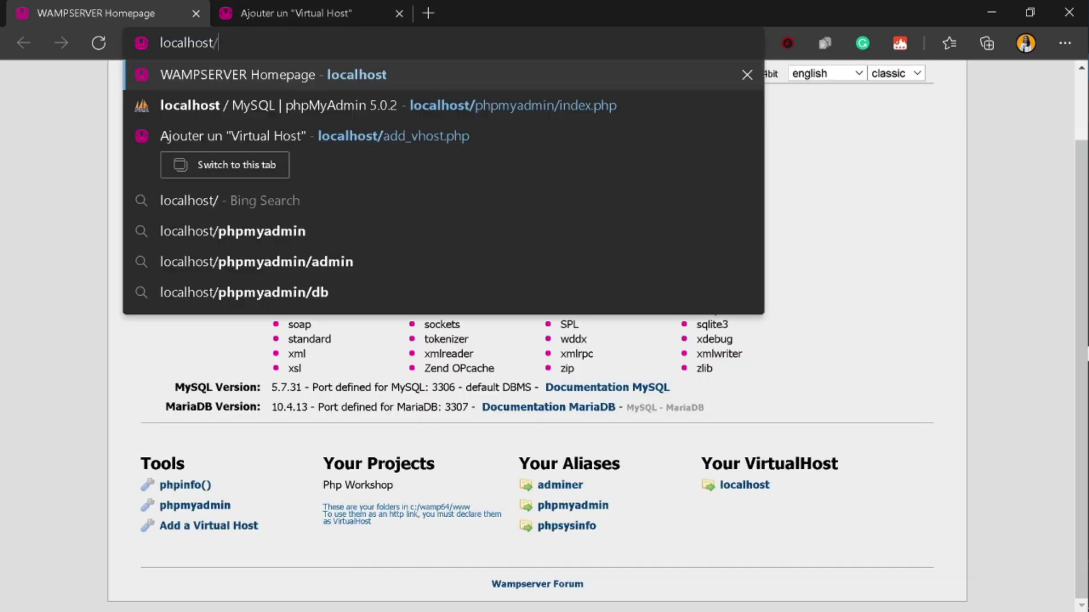
text(Php Workshop)
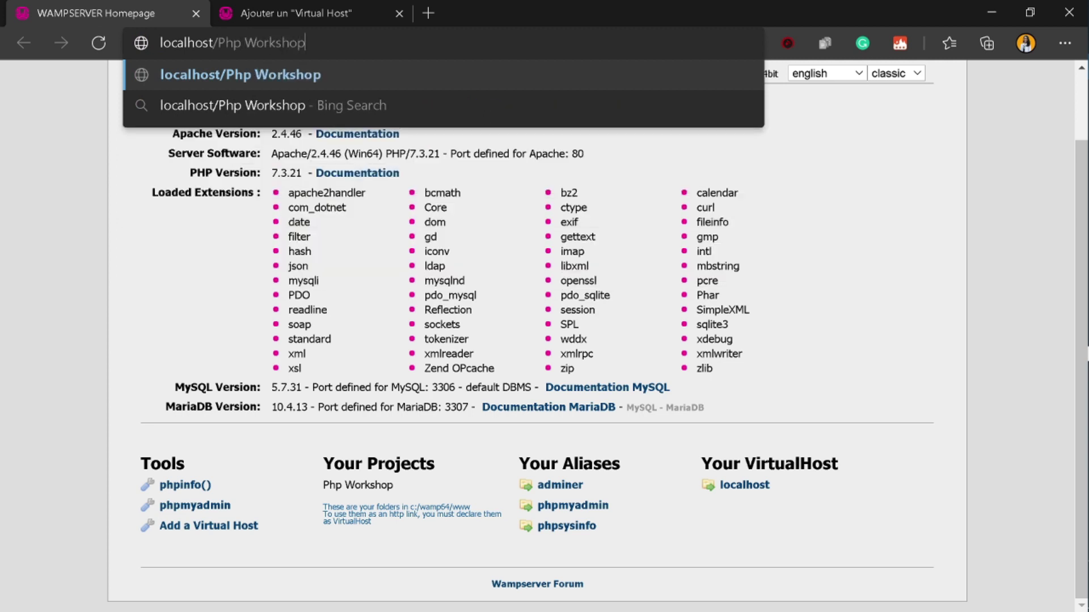
key(Return)
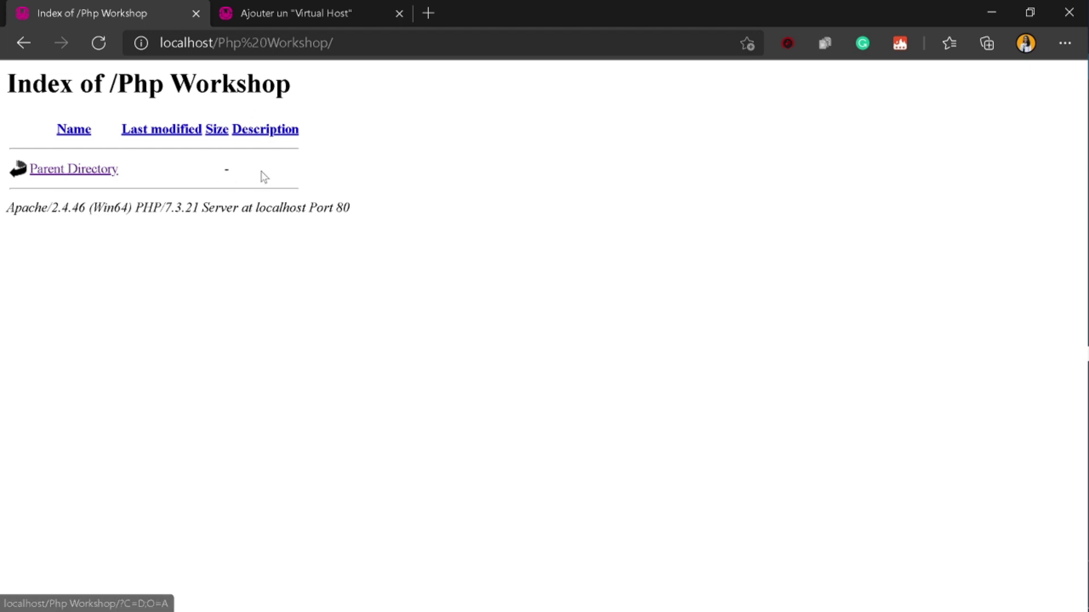
- Return to the Add a VirtualHost page, open VirtualHost Management from Wampserver again and close the duplicate page
click(340, 8)
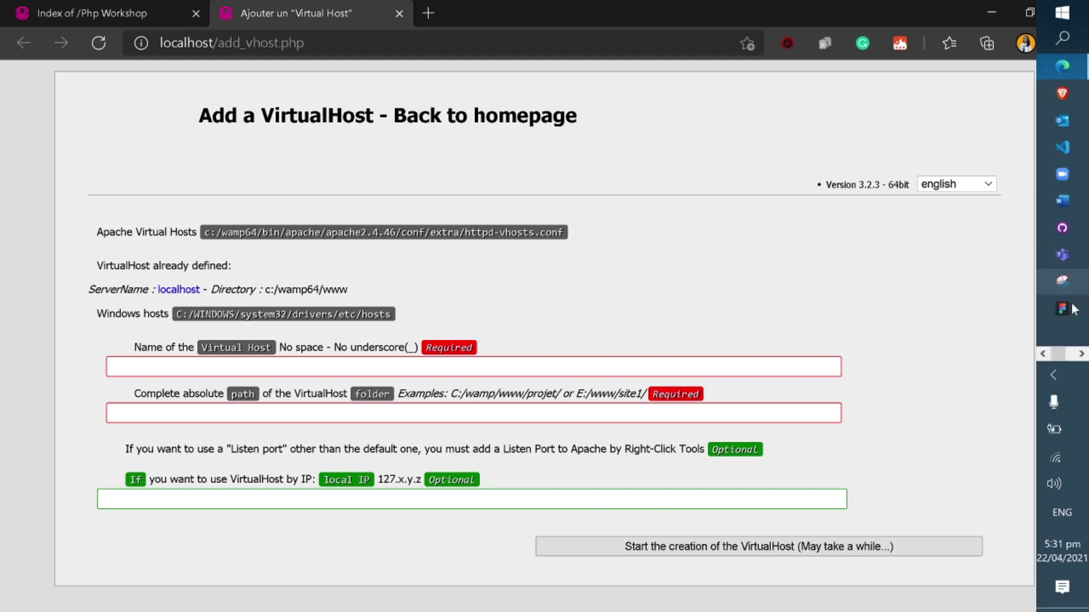
click(1052, 374)
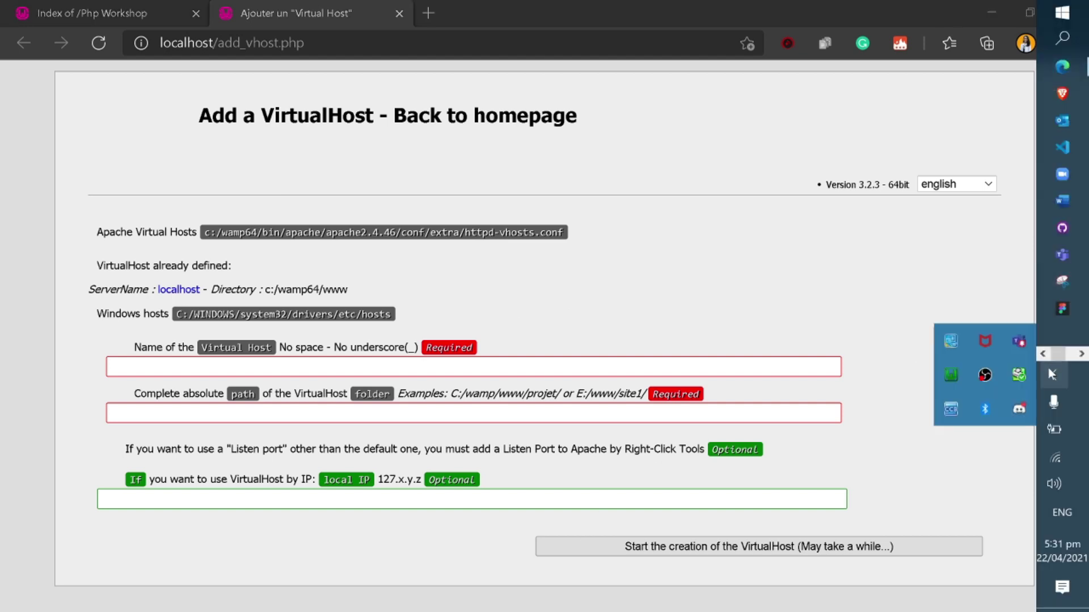
click(953, 379)
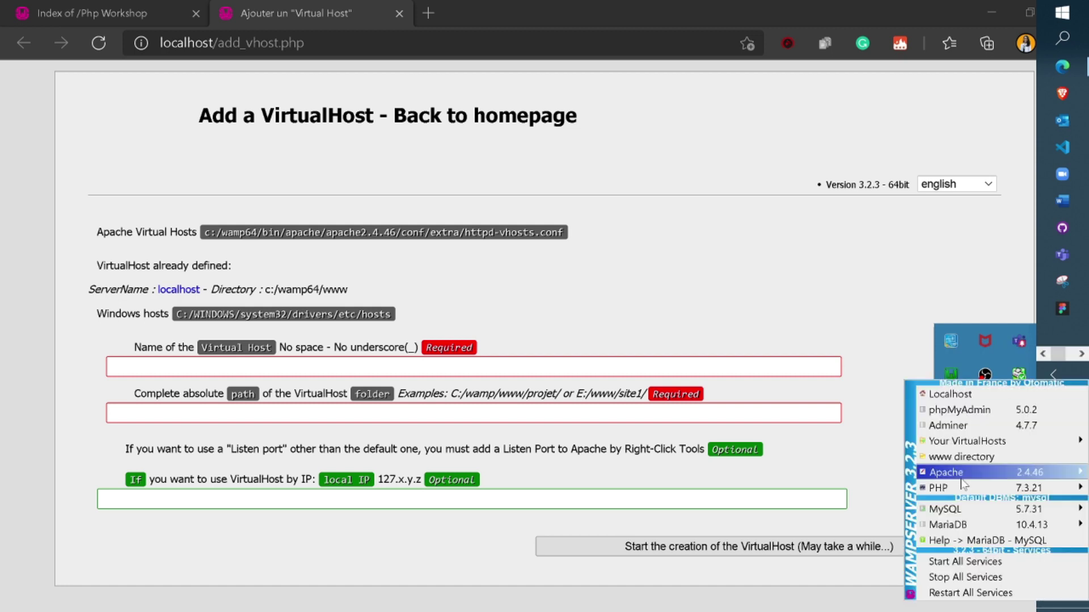
mouse_move(967, 448)
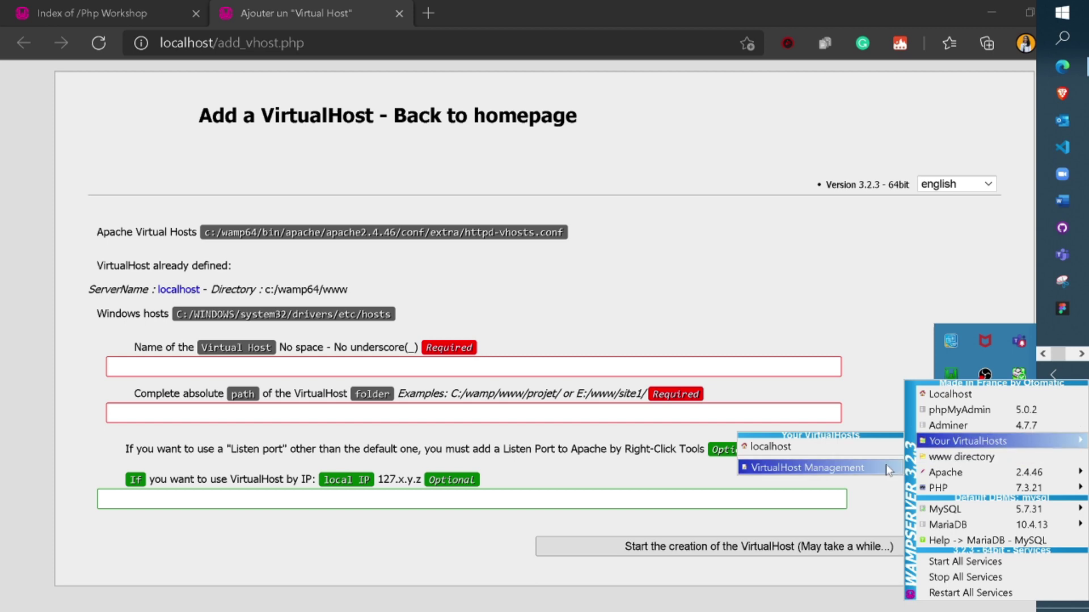
click(861, 468)
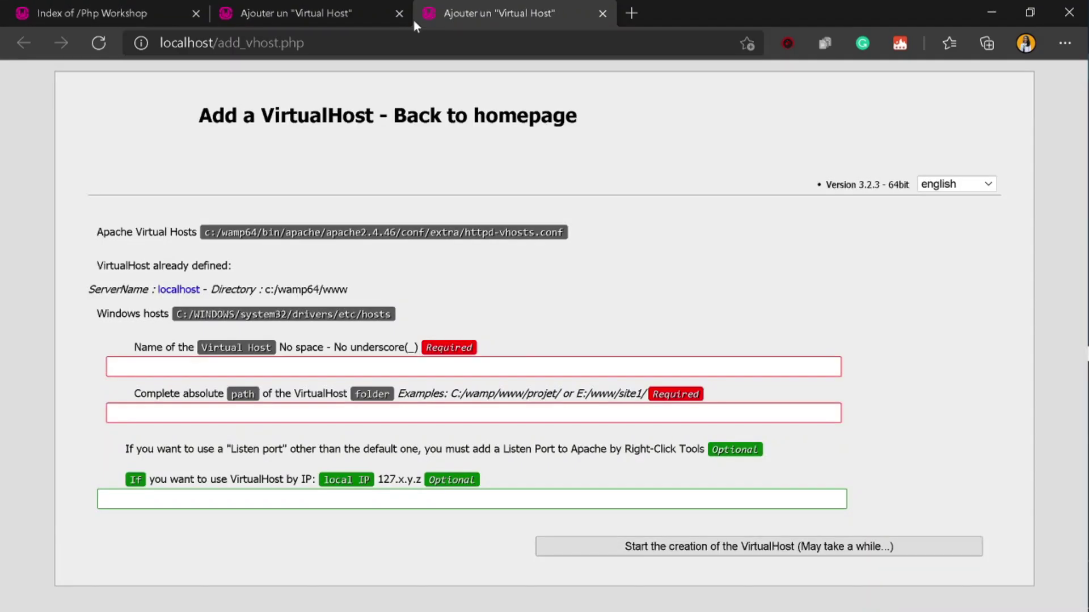
key(ctrl+w)
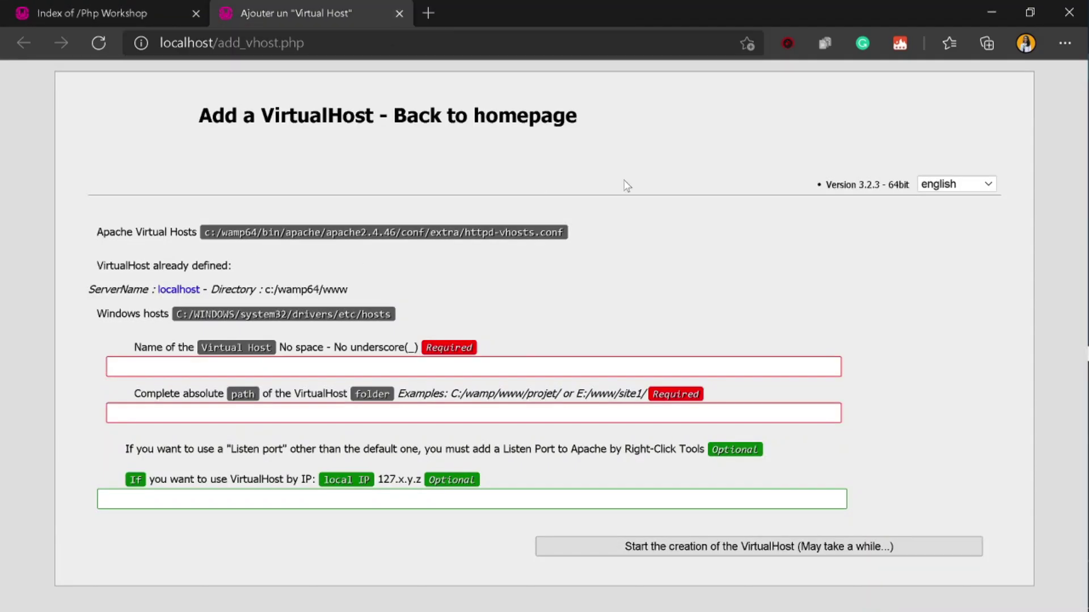
mouse_move(1086, 115)
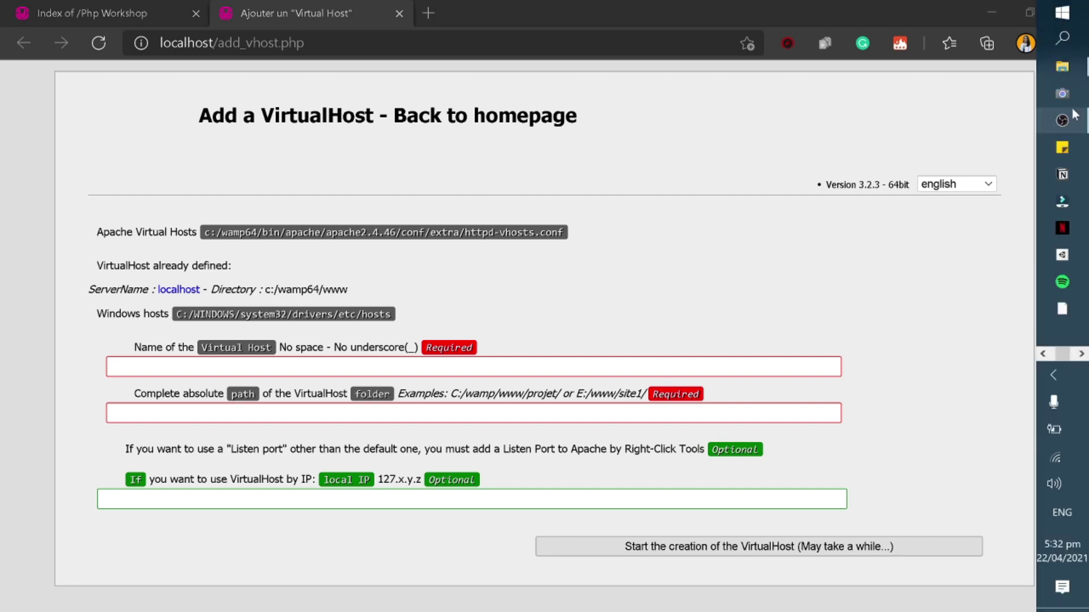
click(1062, 66)
click(496, 190)
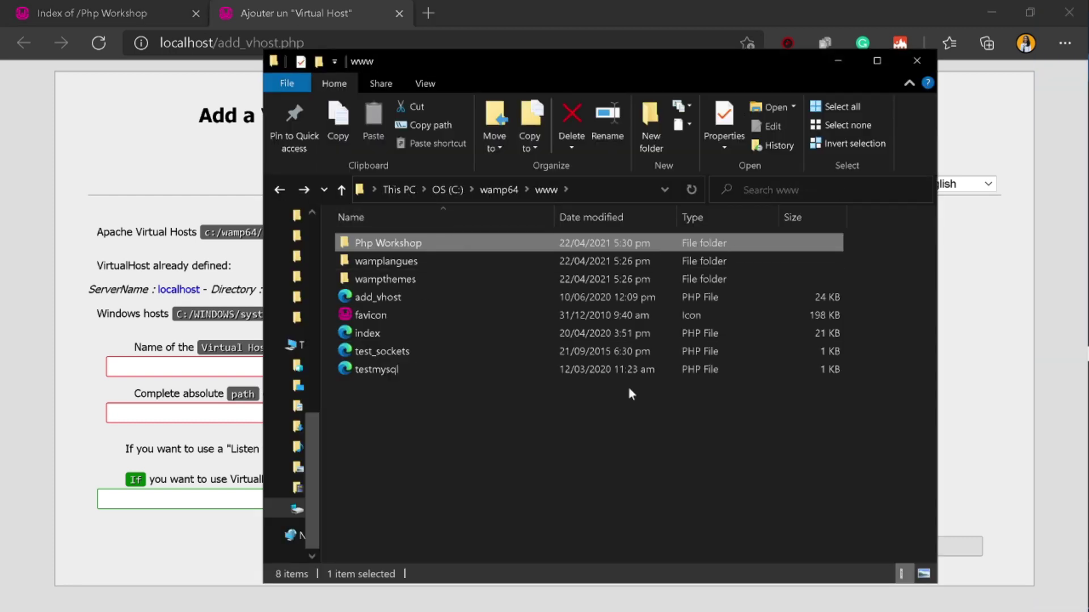
click(662, 127)
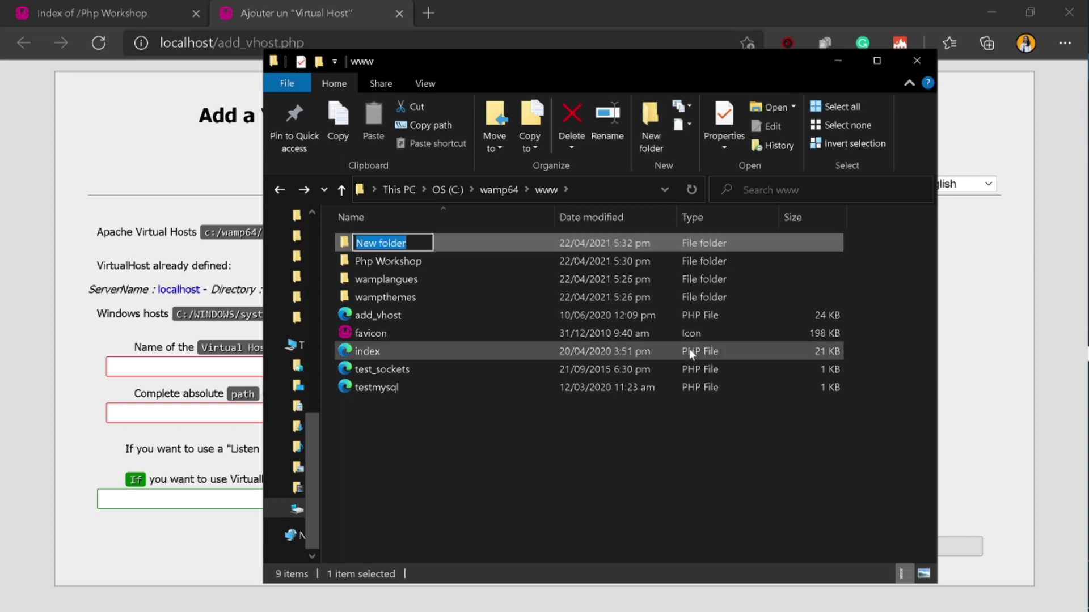
text(p)
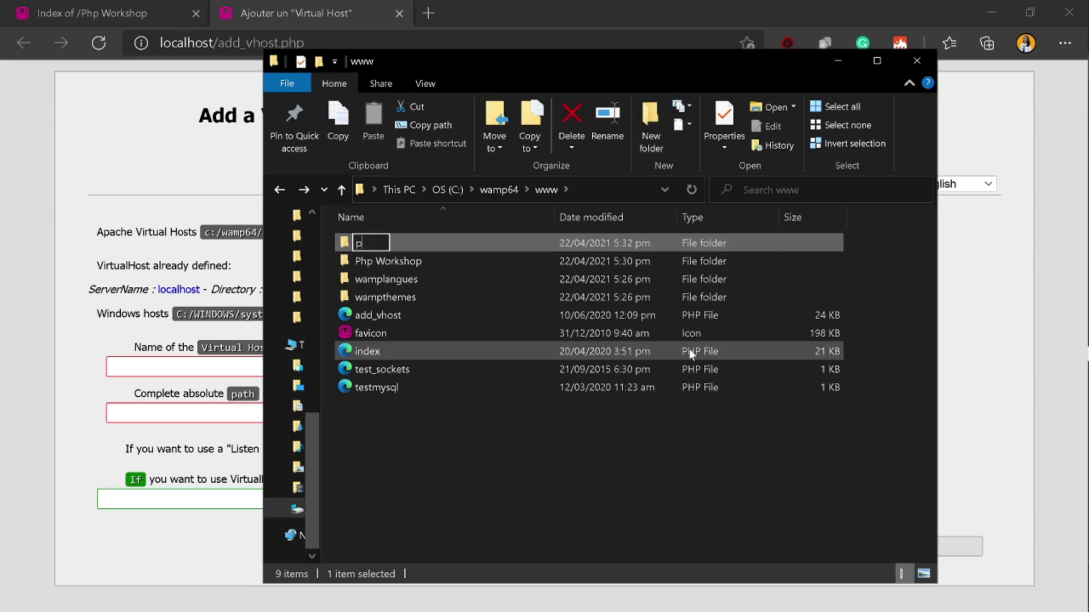
text(hp test)
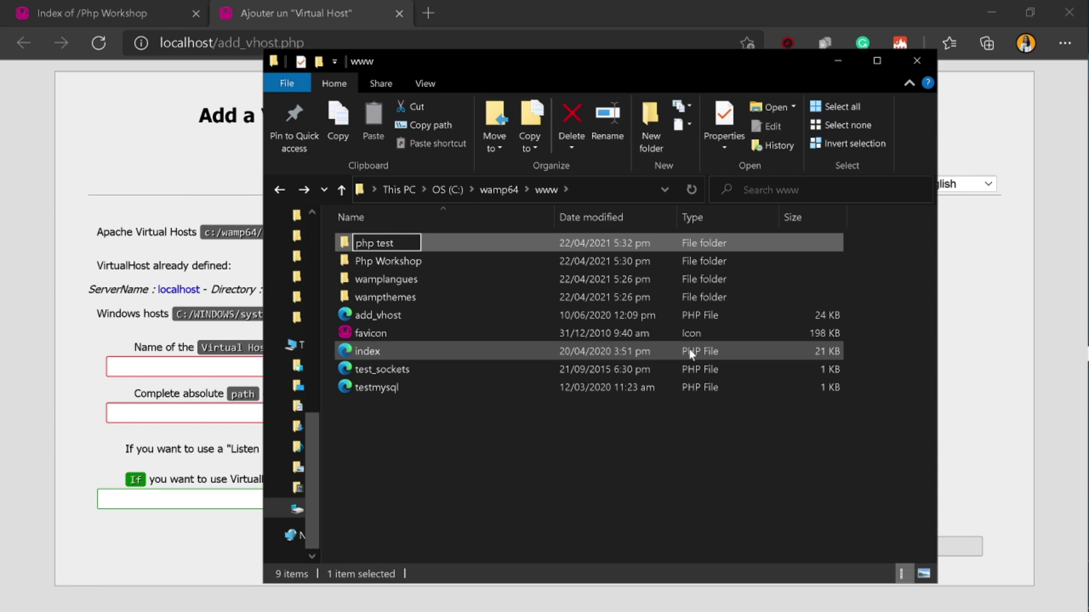
key(Return)
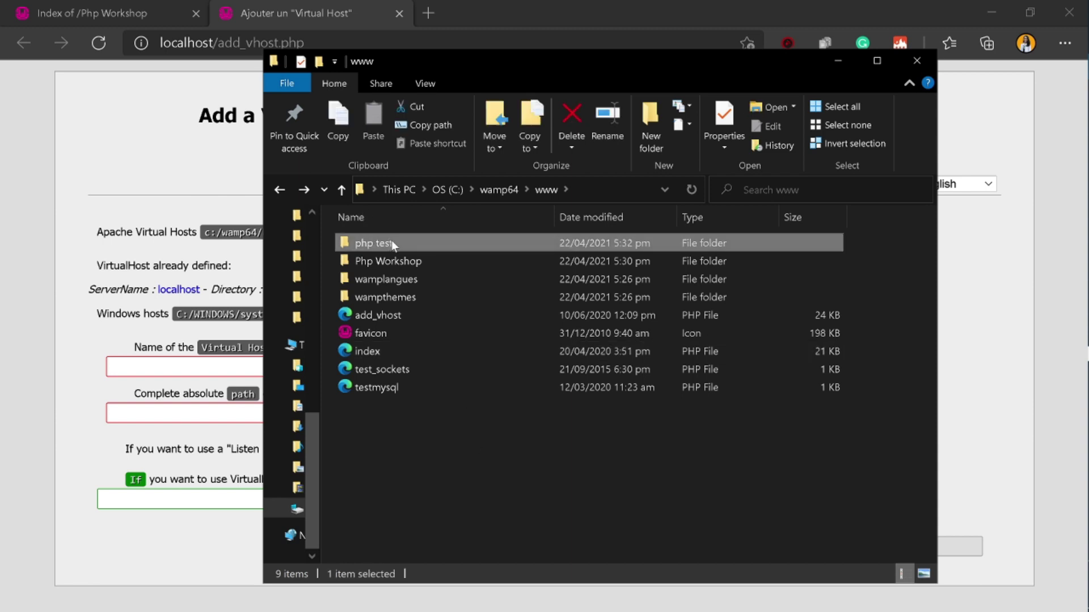
- Open the php test folder and copy its full path, C:\wamp64\www\php test
double_click(391, 243)
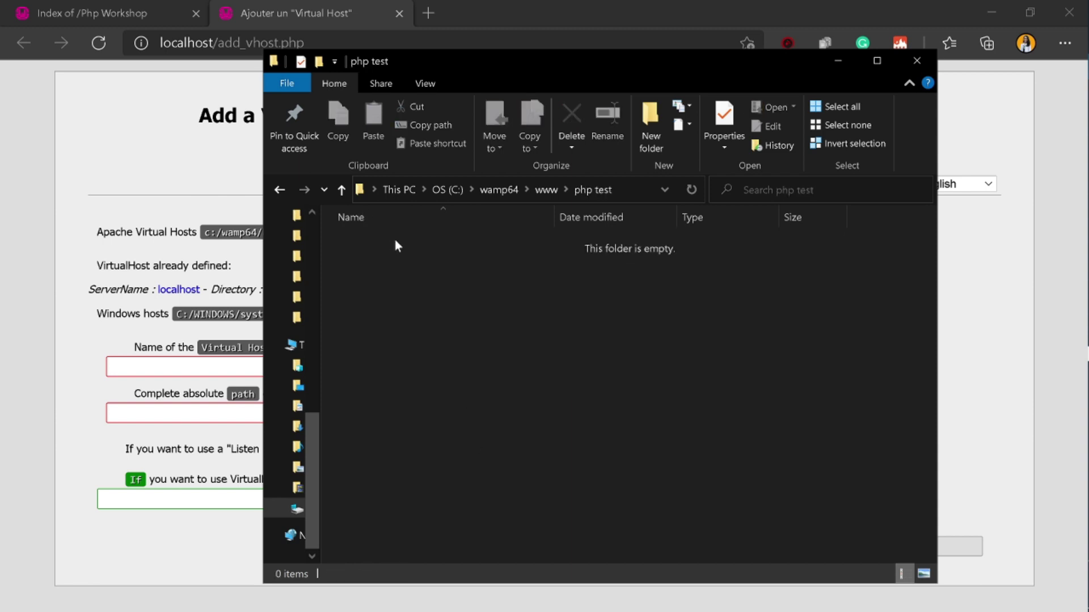
click(622, 194)
drag(490, 191, 372, 193)
key(ctrl+c)
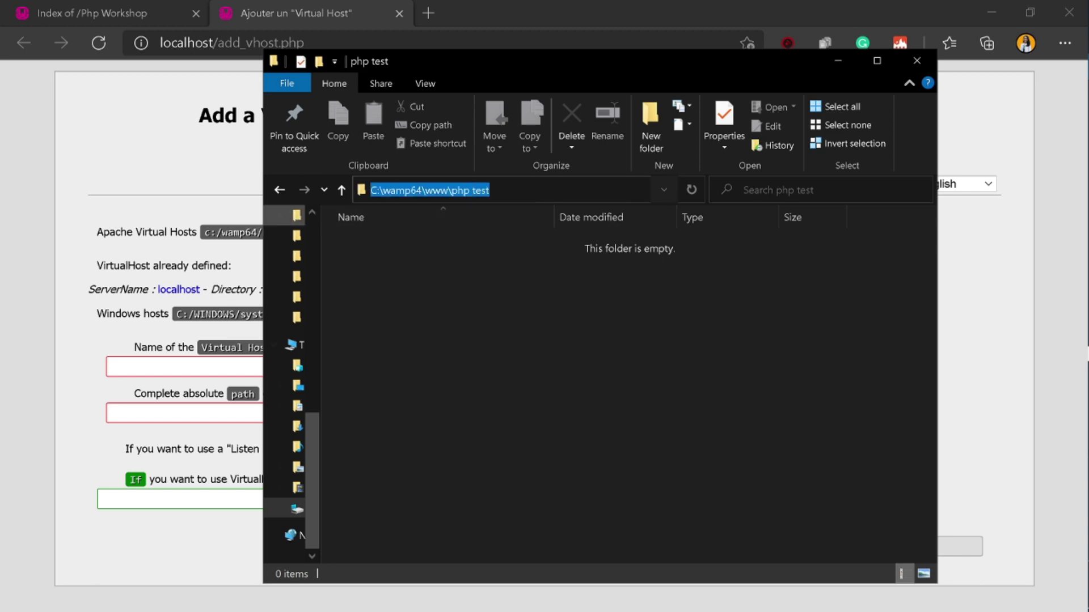
- Return to the Add a VirtualHost form in the browser and name the Virtual Host Atcha
click(94, 263)
click(224, 368)
click(397, 366)
click(397, 366)
key(ctrl+v)
drag(242, 366, 92, 366)
key(ctrl+c)
key(BackSpace)
text(Atcha)
click(64, 400)
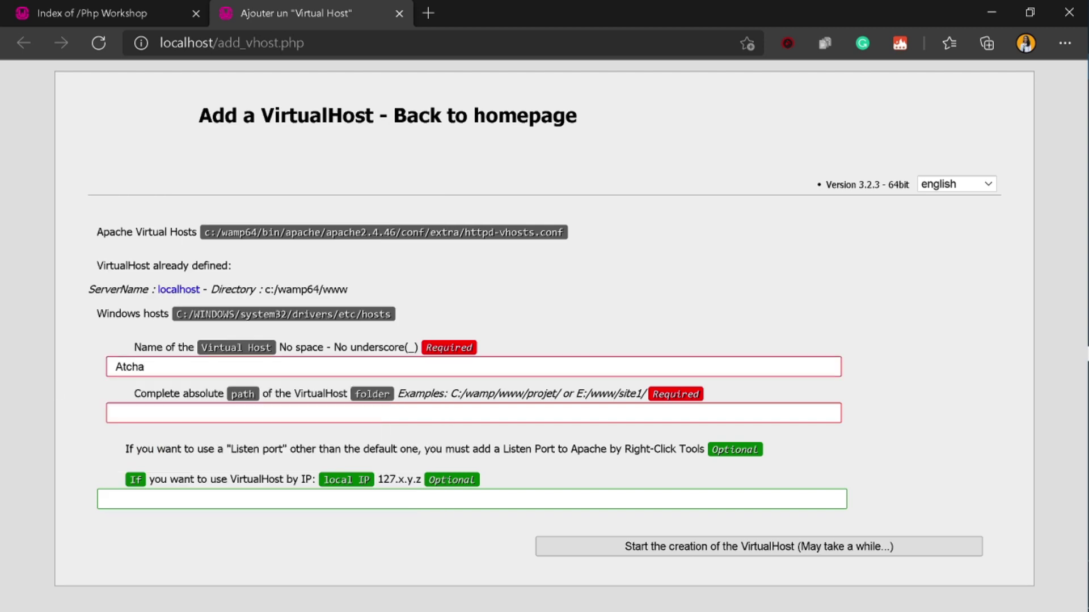
- Set the VirtualHost folder path to C:\wamp64\www\php test and start the creation of the VirtualHost
click(116, 413)
key(ctrl+v)
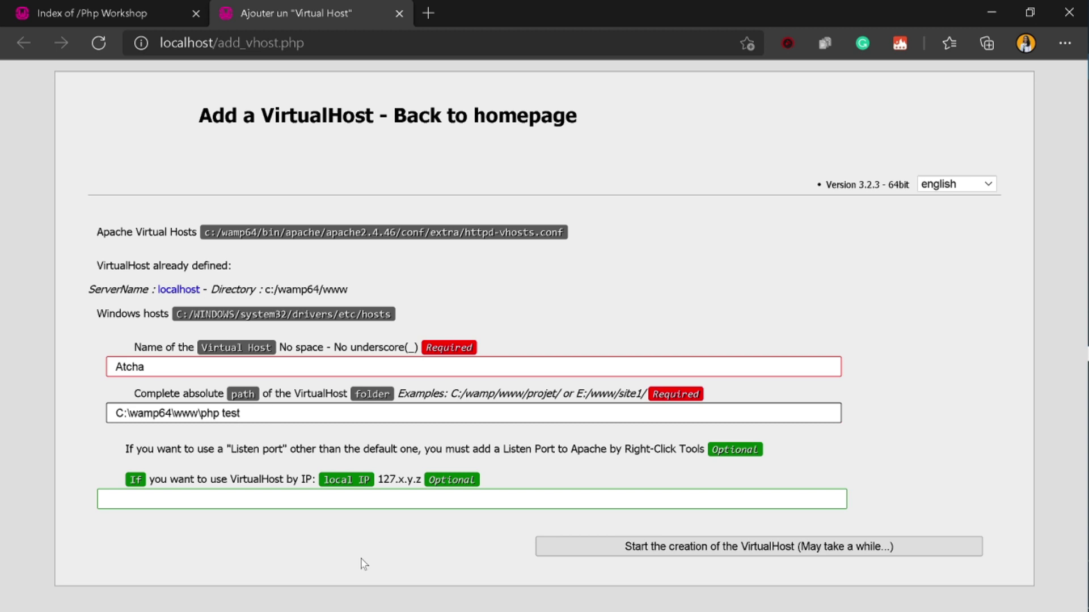
click(684, 551)
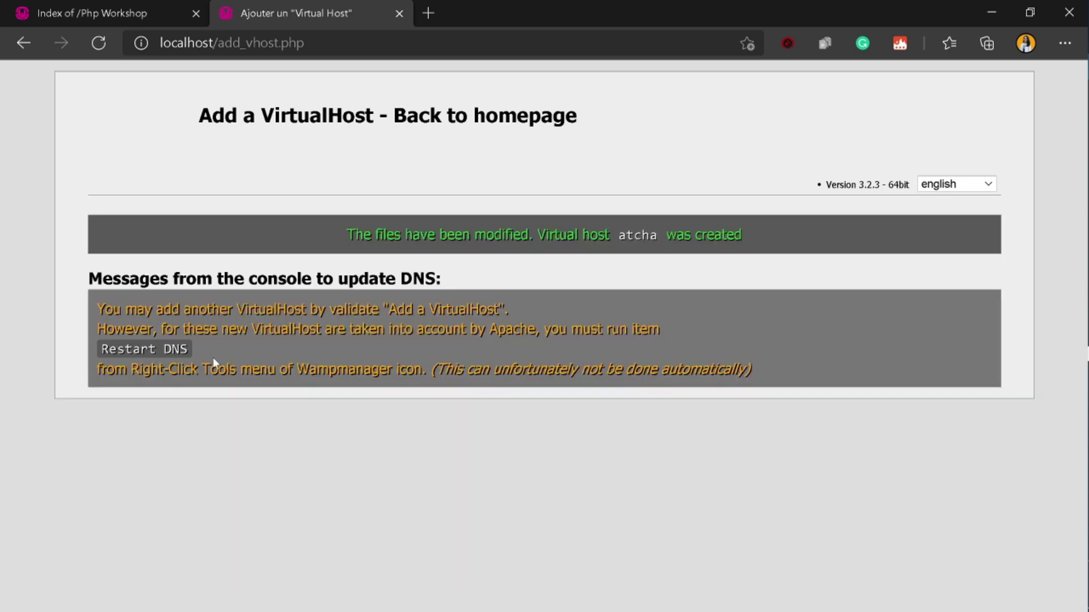
drag(344, 236, 770, 241)
click(501, 417)
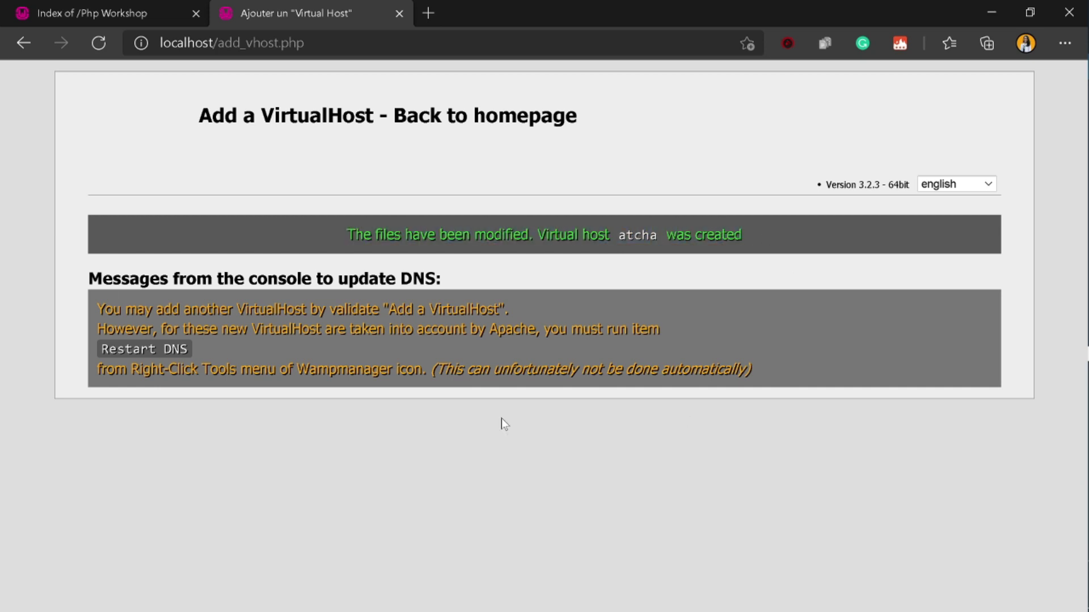
- Try to load atcha/php test in the browser tab that shows the Php Workshop index
click(36, 11)
click(252, 50)
click(188, 43)
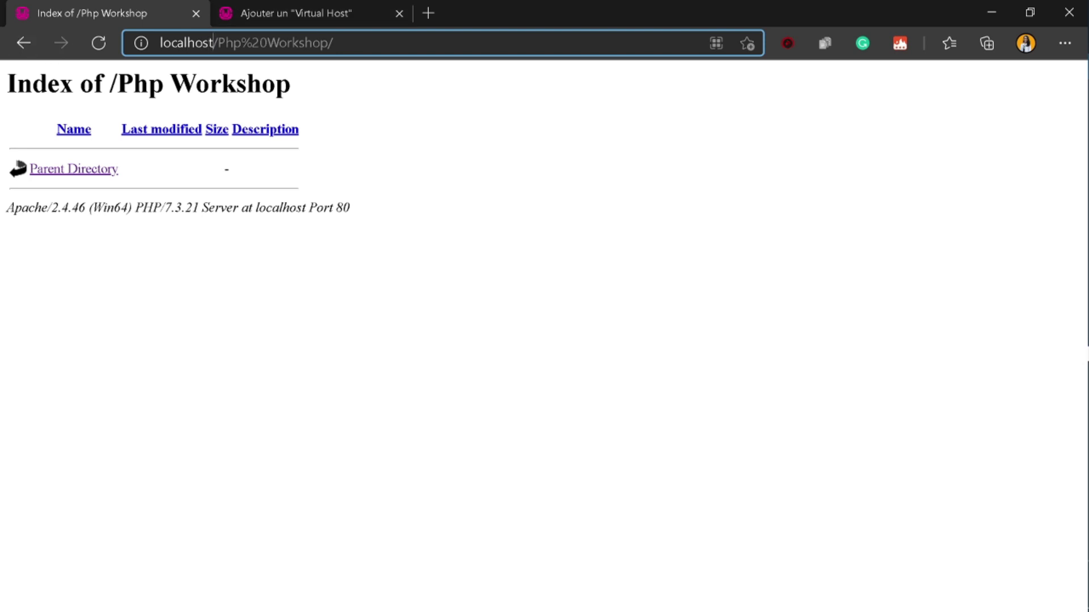
key(ctrl+a)
text(atcha)
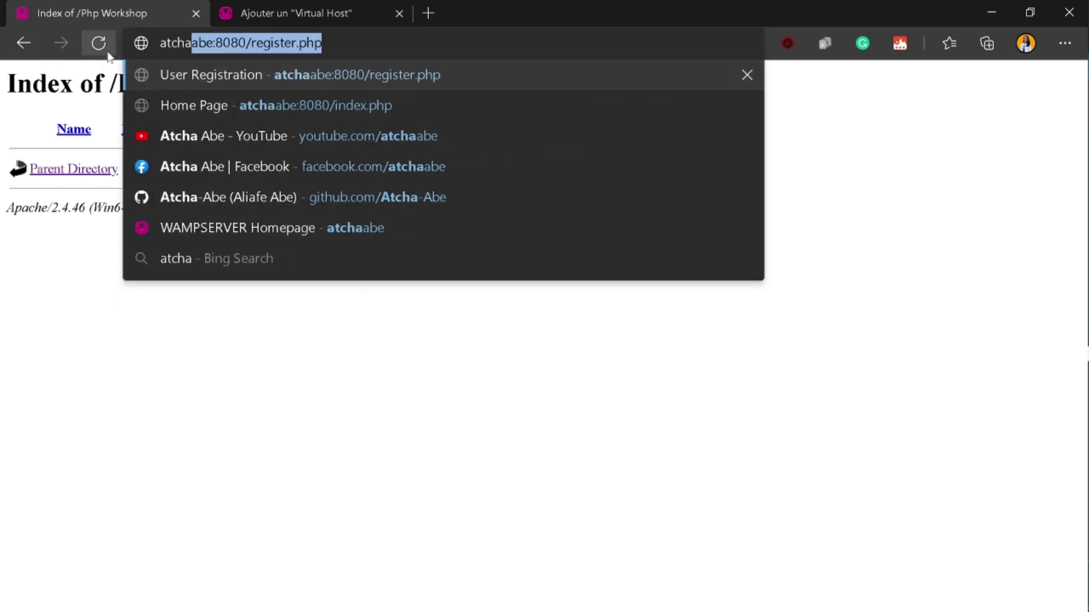
key(Right)
key(BackSpace)
key(BackSpace)
key(BackSpace)
key(BackSpace)
key(BackSpace)
key(BackSpace)
key(BackSpace)
key(BackSpace)
key(BackSpace)
key(BackSpace)
key(BackSpace)
key(BackSpace)
key(BackSpace)
key(BackSpace)
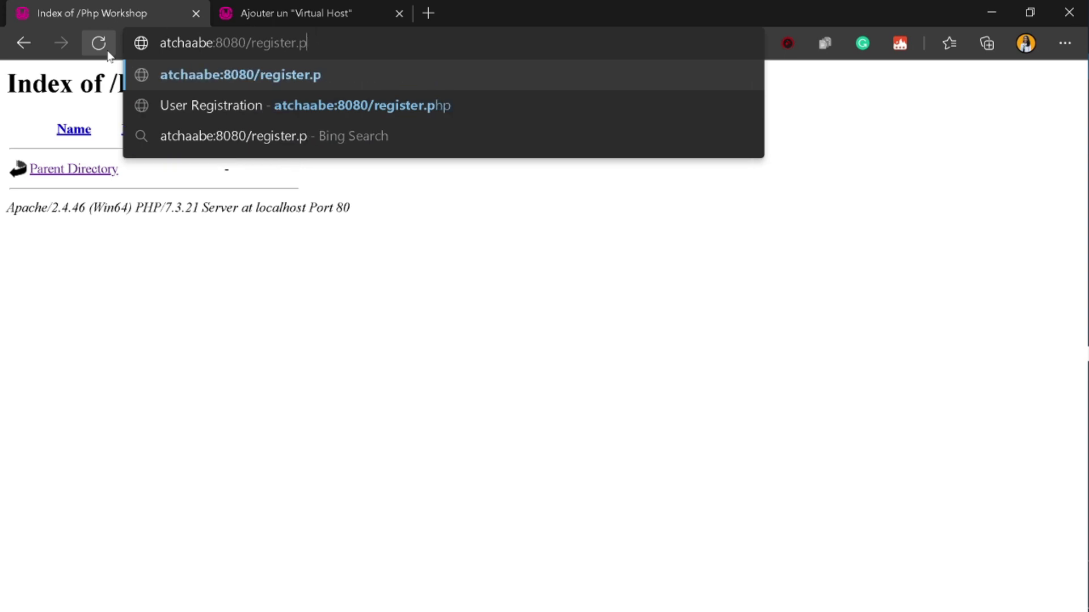
key(BackSpace)
key(BackSpace)
key(BackSpace)
key(BackSpace)
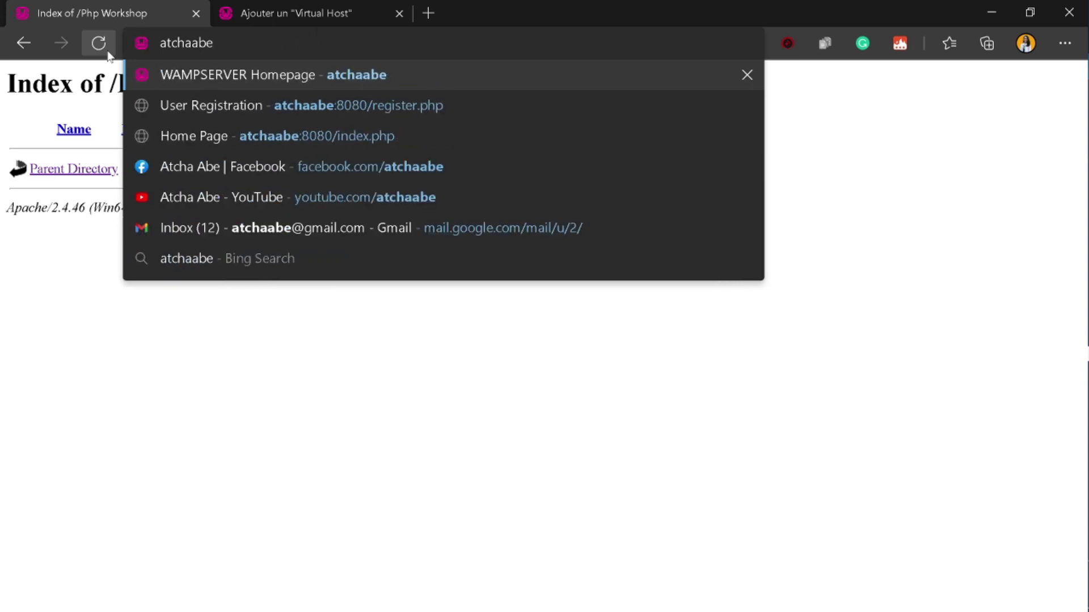
key(BackSpace)
key(BackSpace)
key(BackSpace)
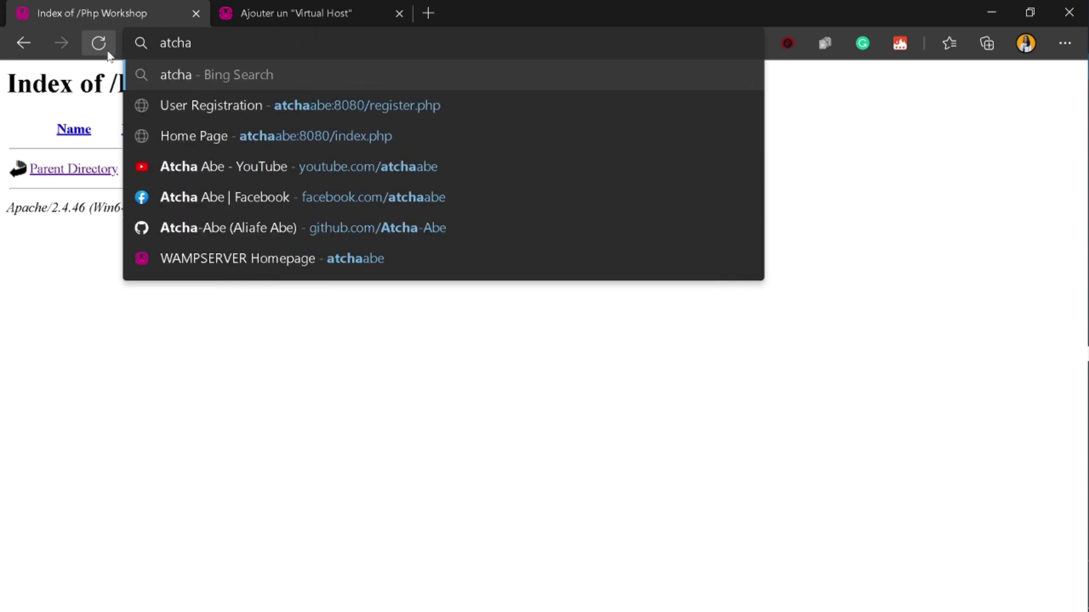
text(/)
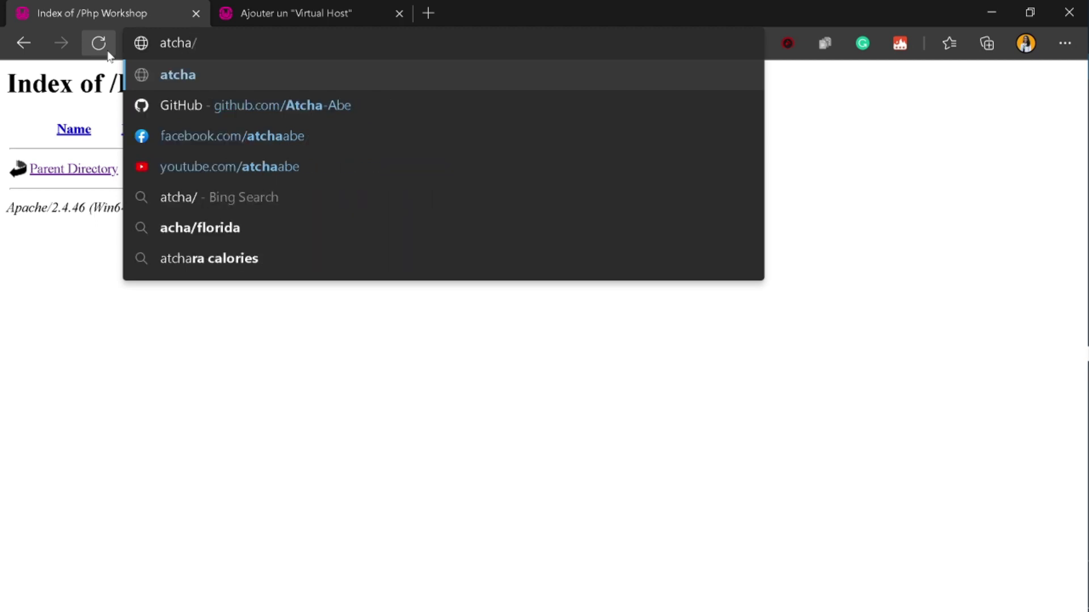
text(php)
key(alt+Tab)
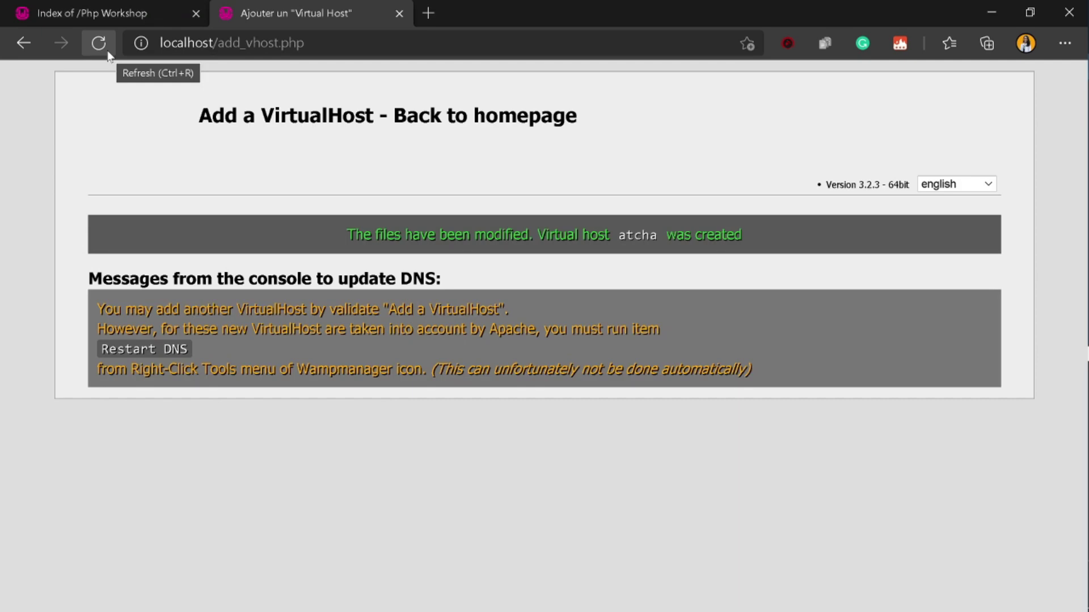
click(113, 11)
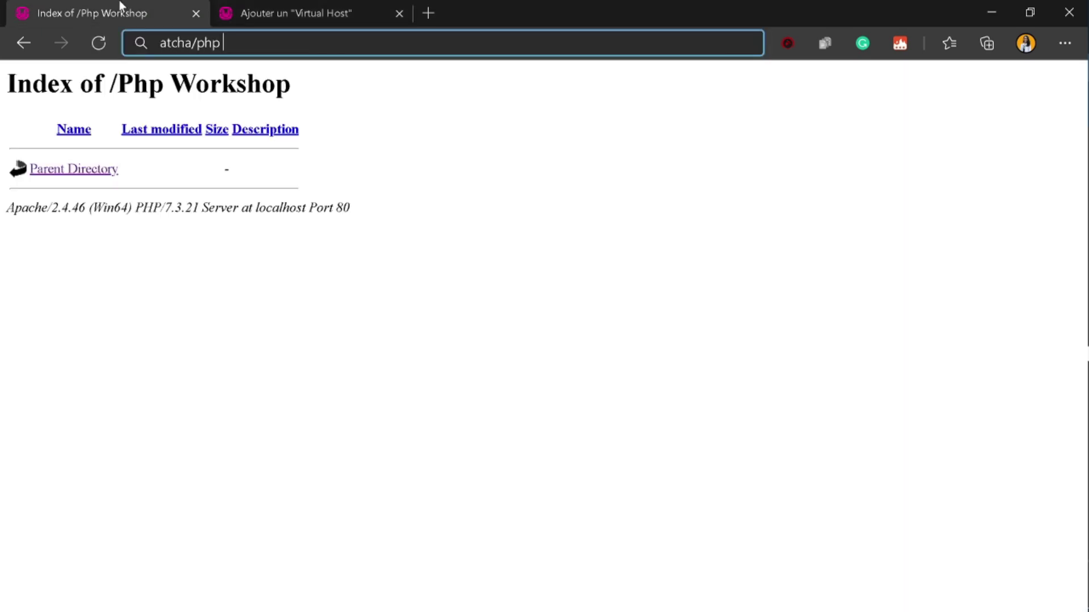
text(test)
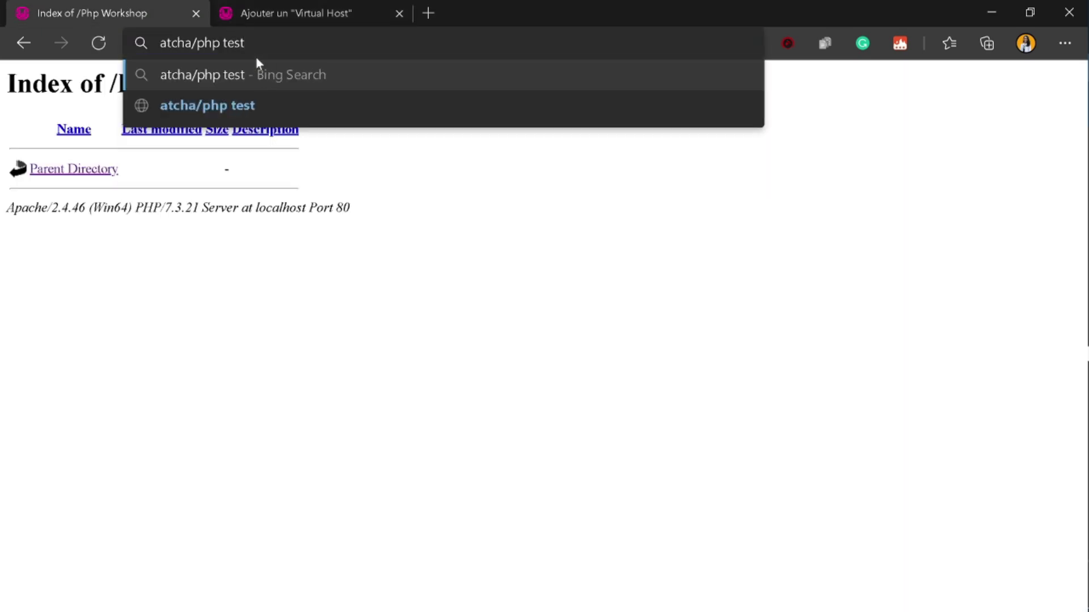
key(Return)
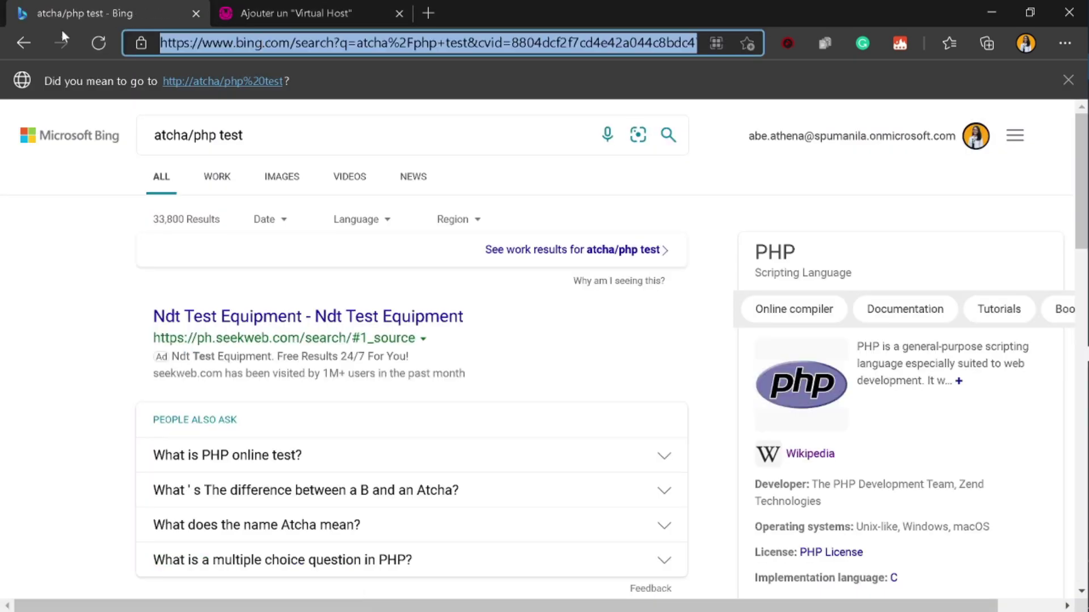
- Go back to the Wampserver homepage, reload it and open the atcha VirtualHost
click(36, 44)
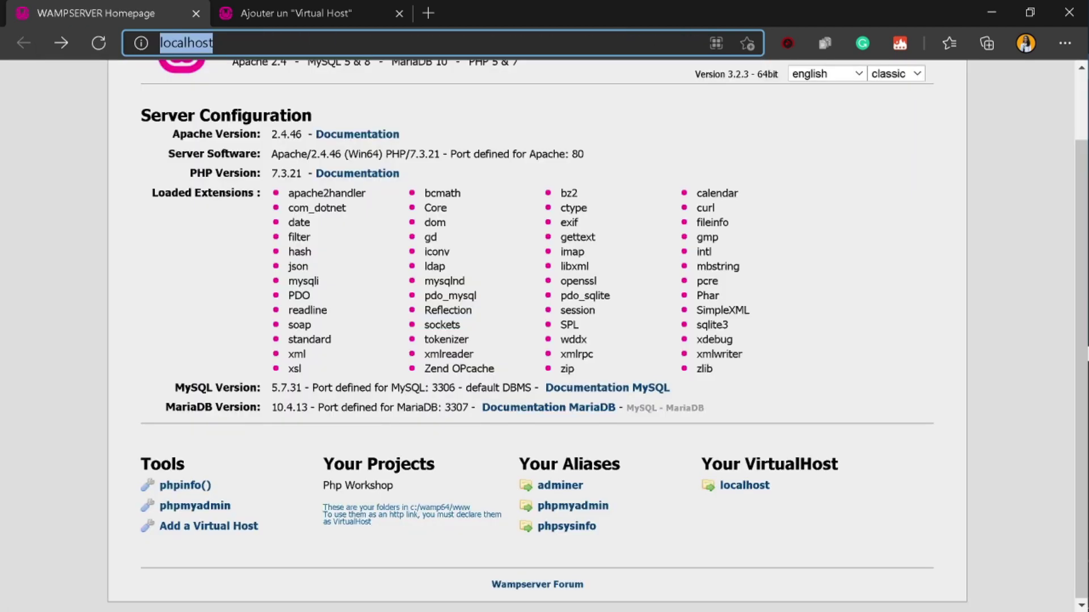
click(107, 42)
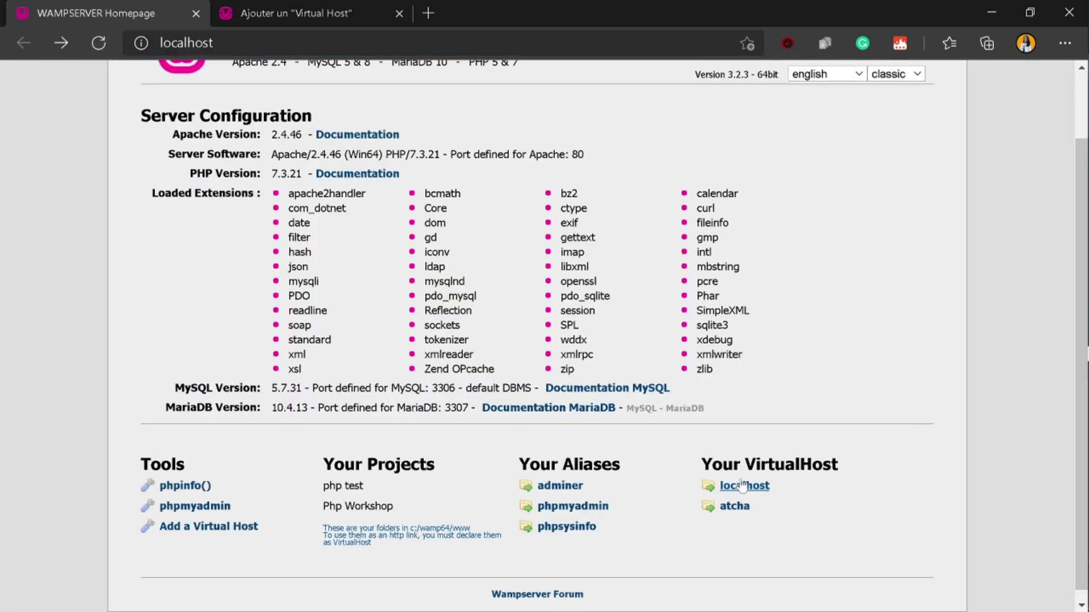
click(734, 513)
- Extend the atcha address to atcha/php test and load that folder's index
click(256, 43)
key(End)
text(php)
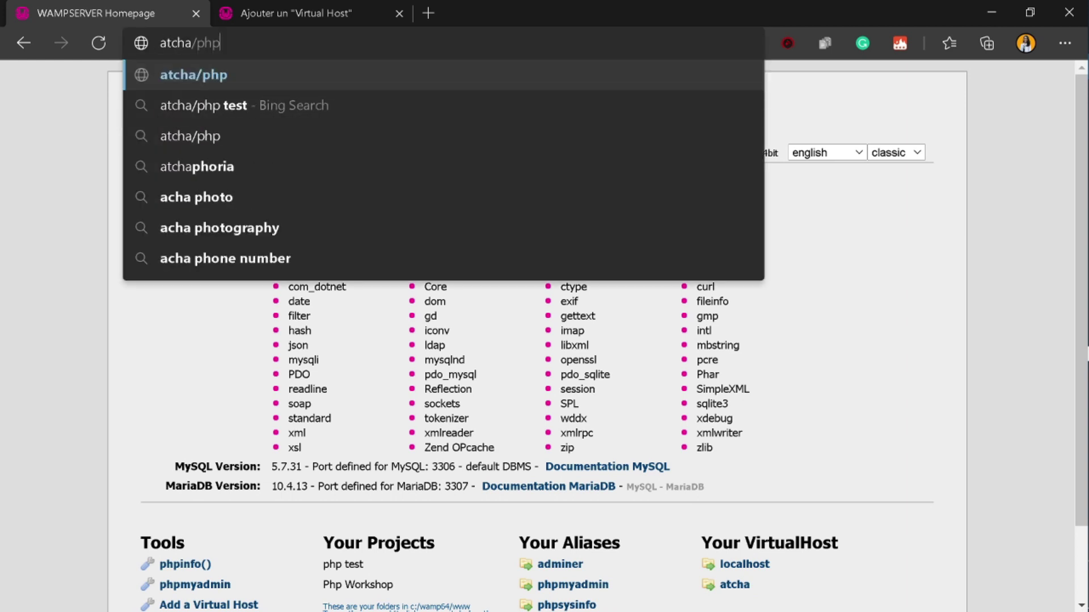
text( test)
key(Return)
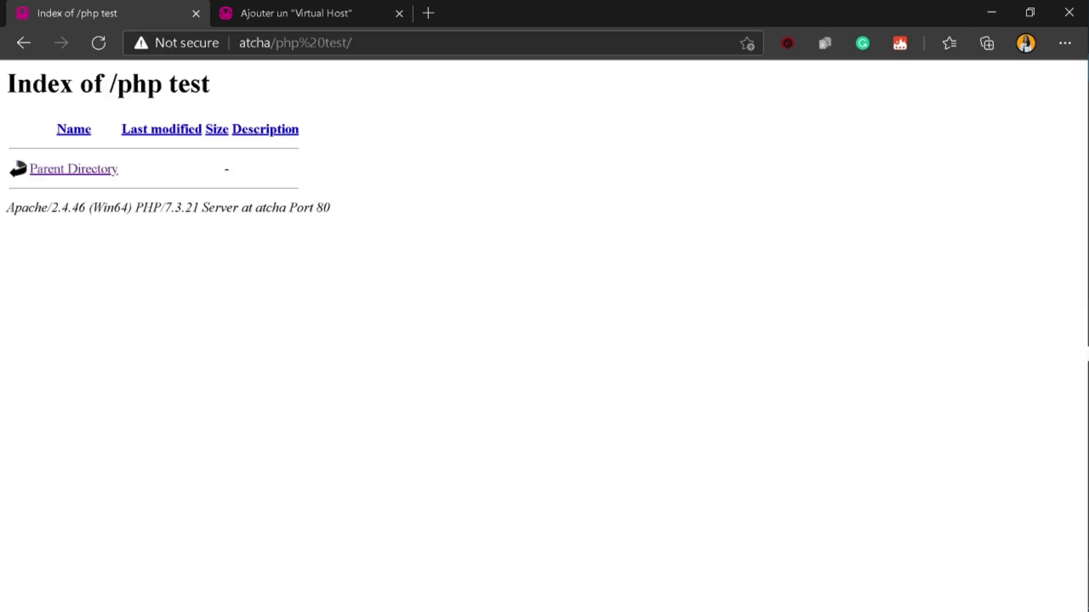
- Go back to the atcha homepage and open Wampserver's menu from its system tray icon
click(20, 45)
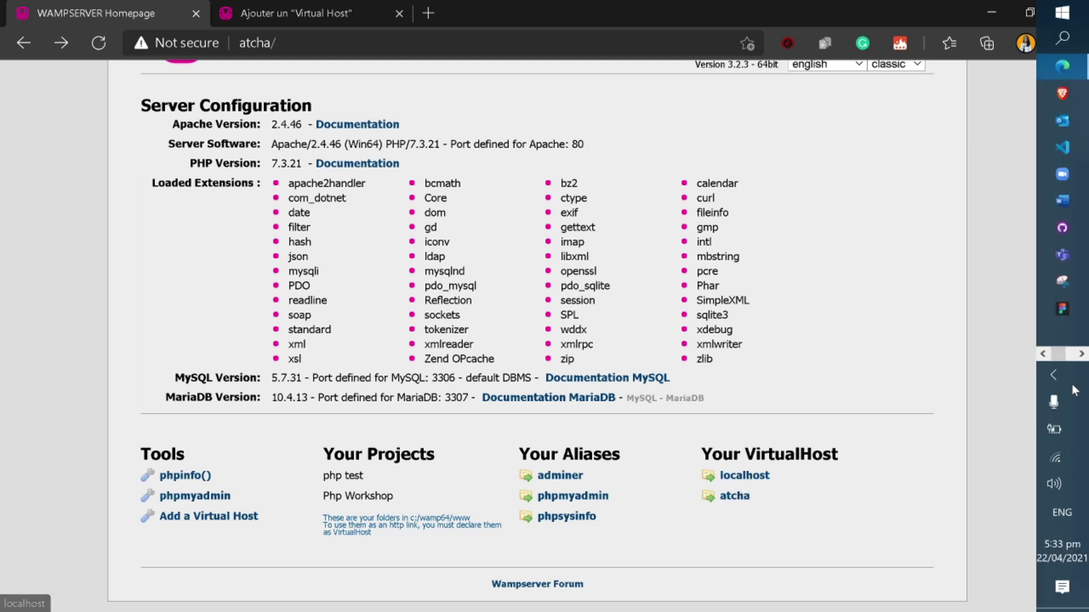
click(1053, 379)
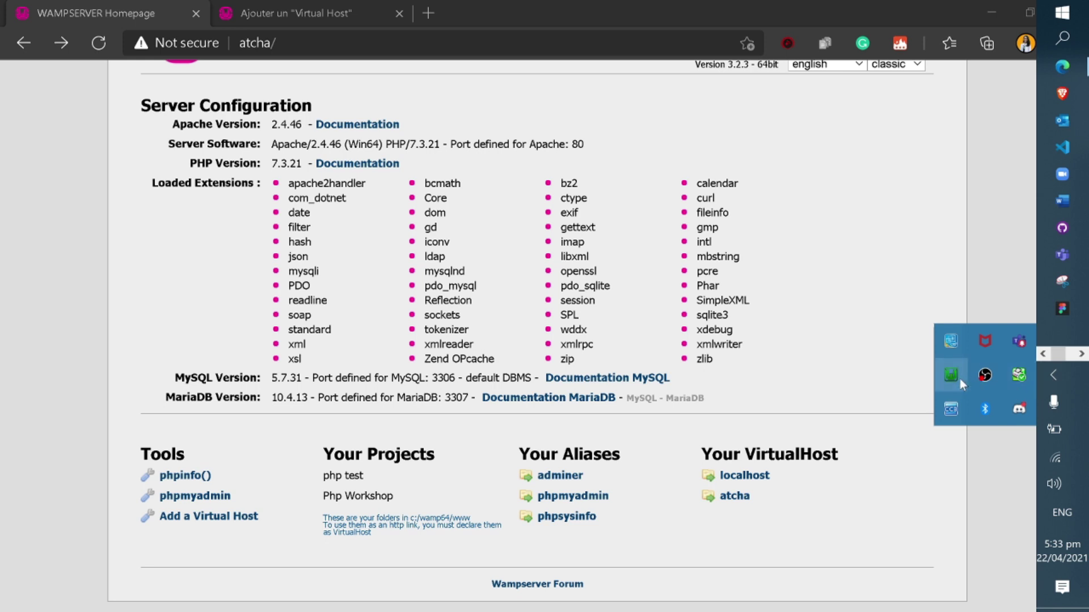
click(959, 378)
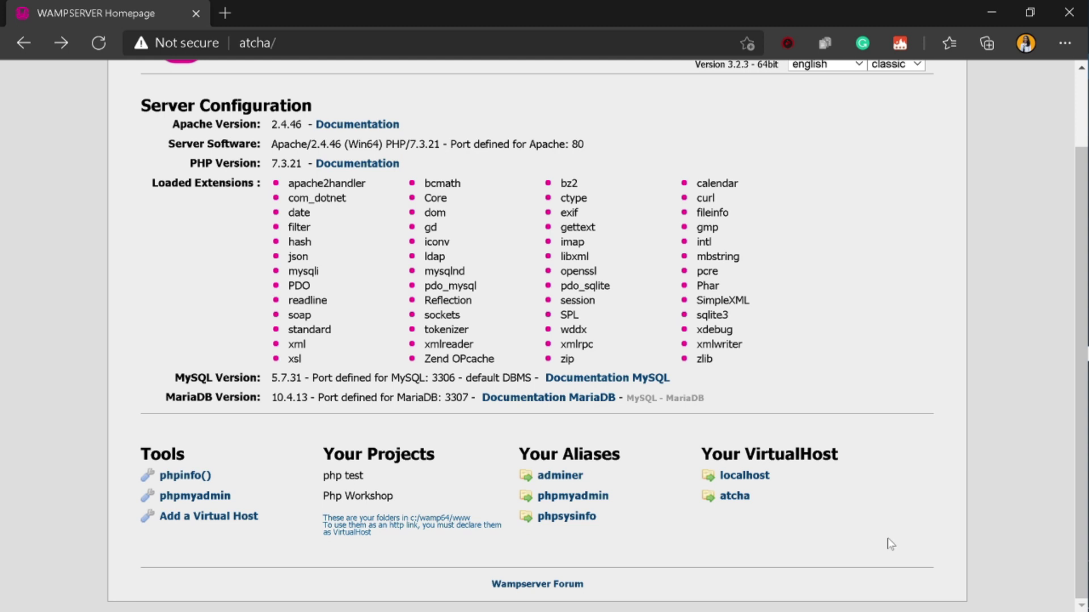
mouse_move(1084, 264)
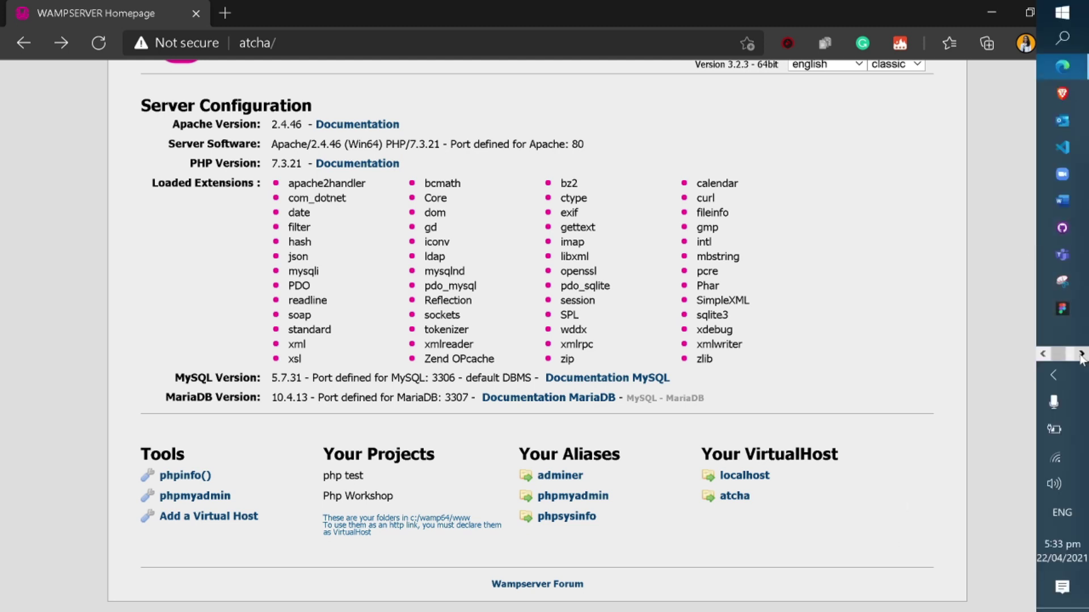